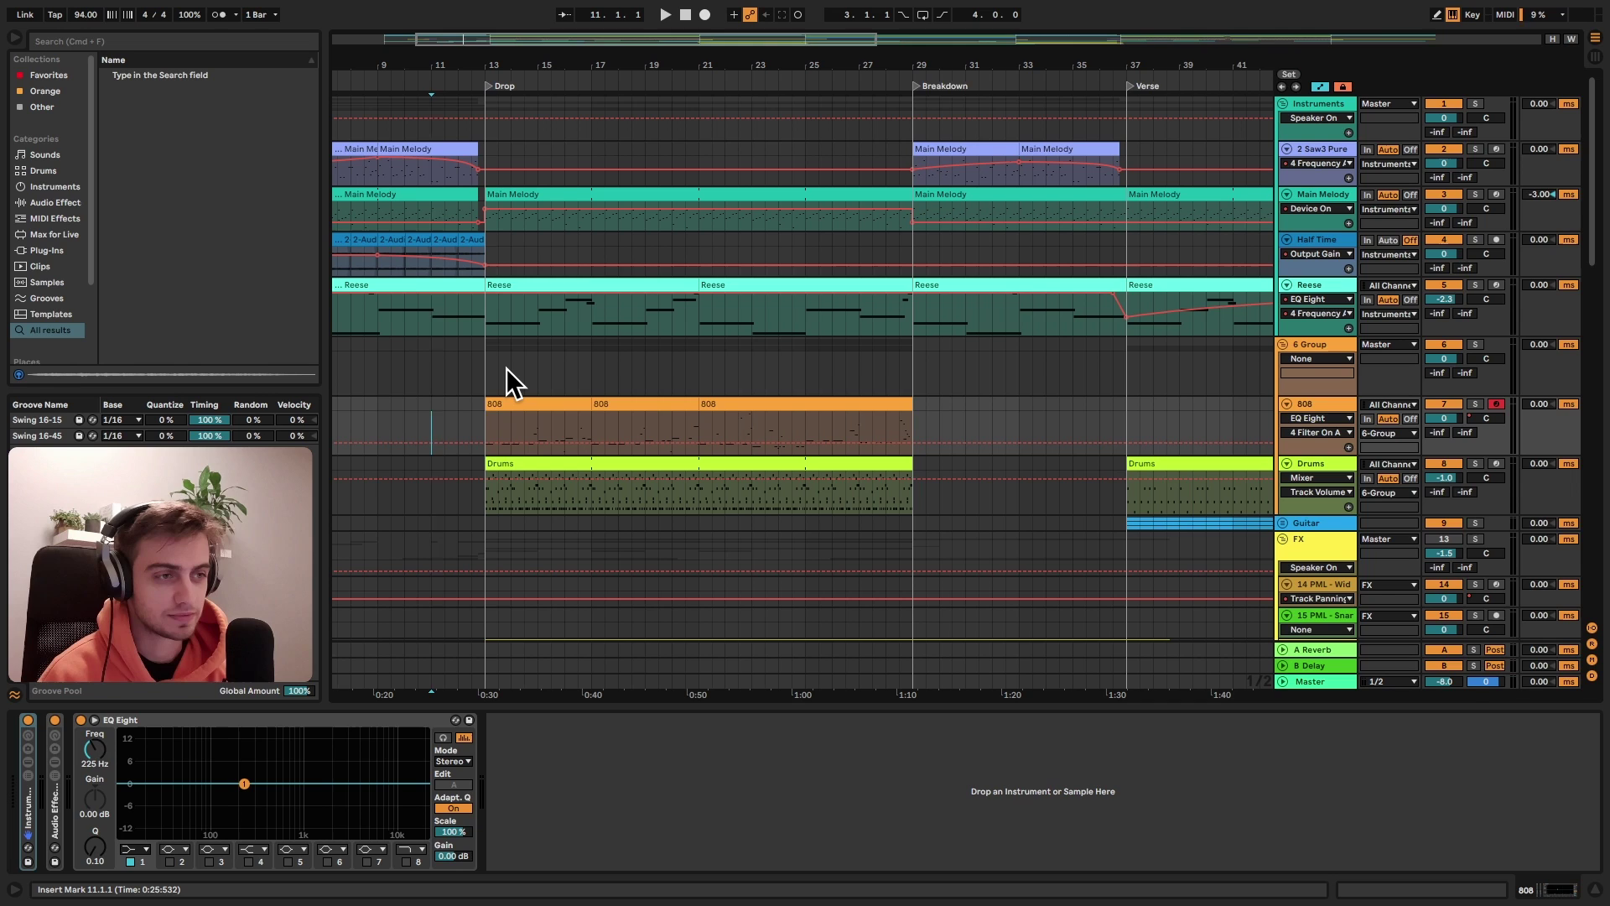
Play the drop, briefly solo the 6 Group and the 808 track, then stop playback
key("space")
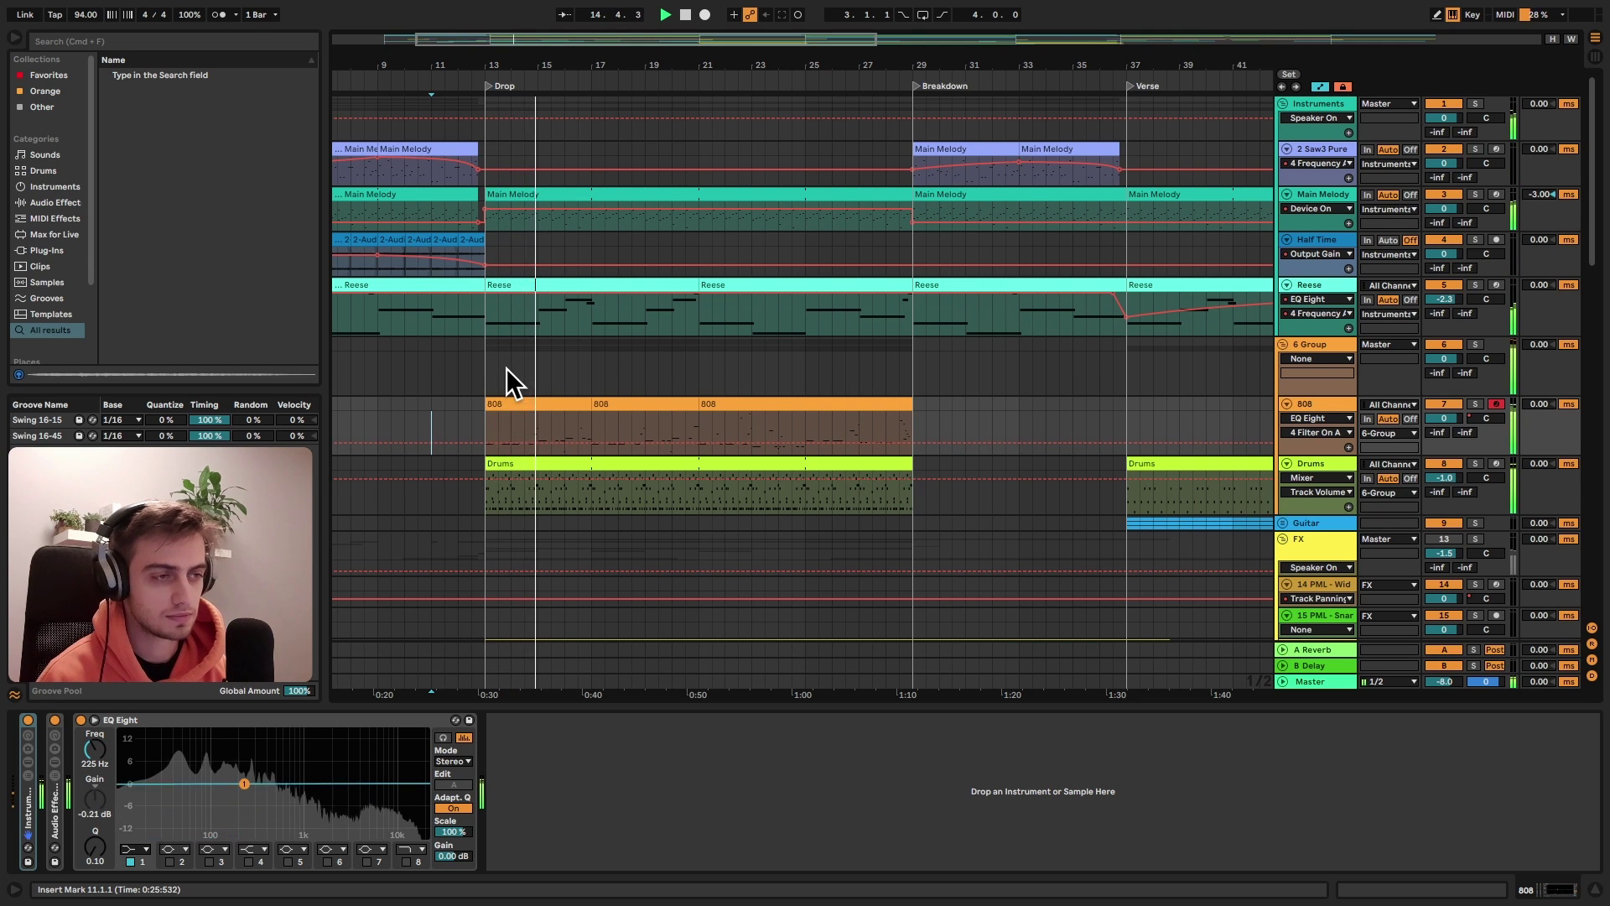
left_click(1476, 345)
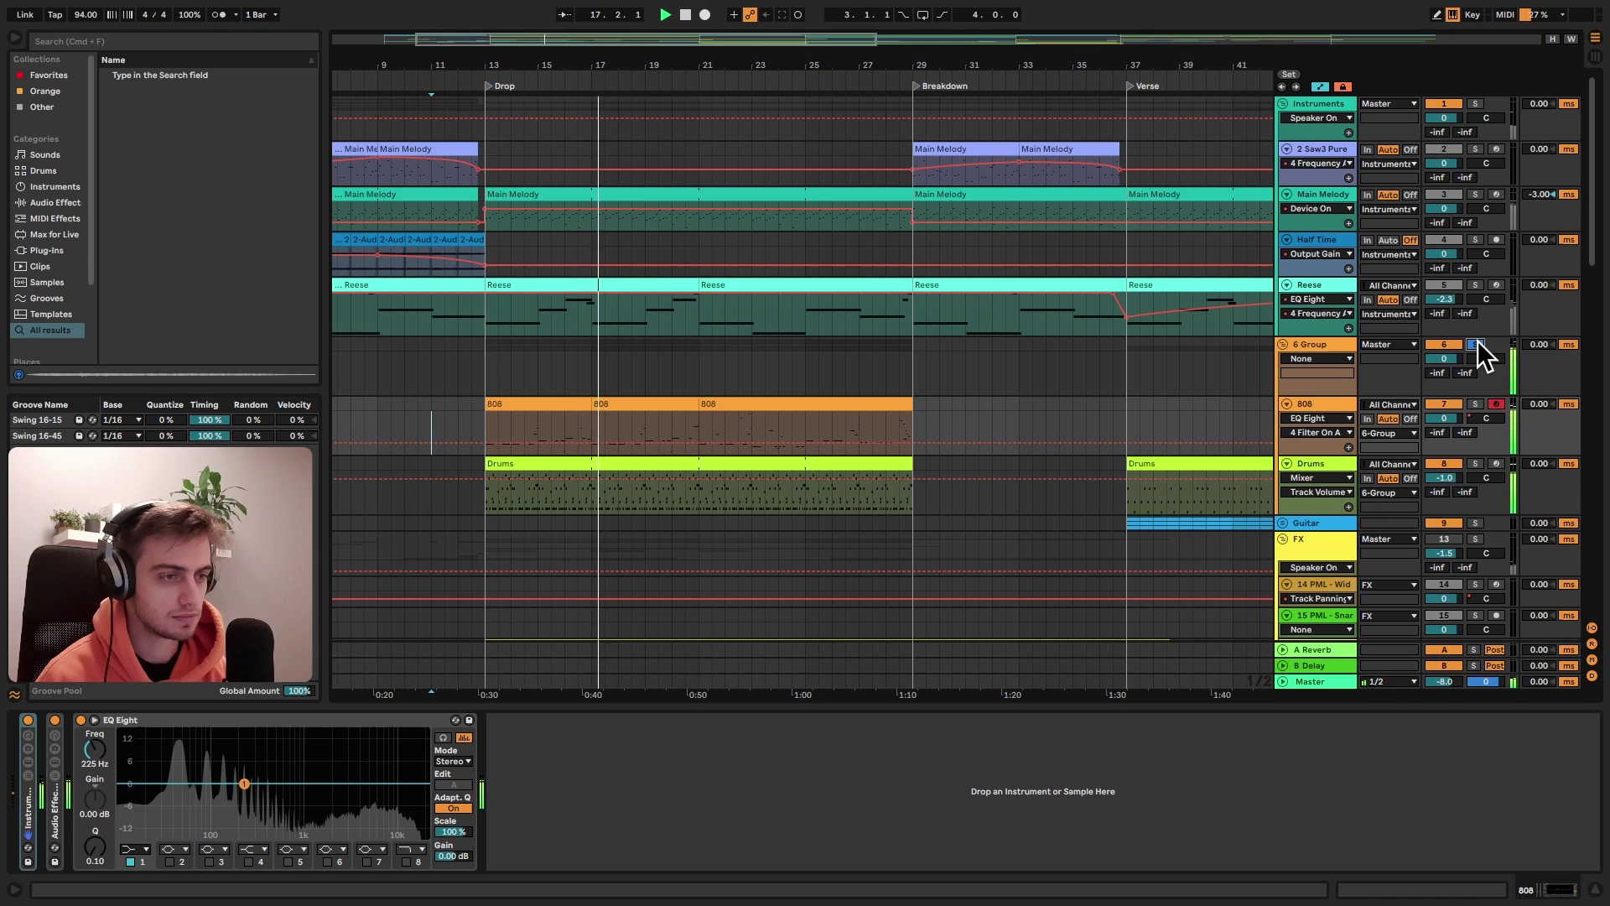
left_click(1475, 344)
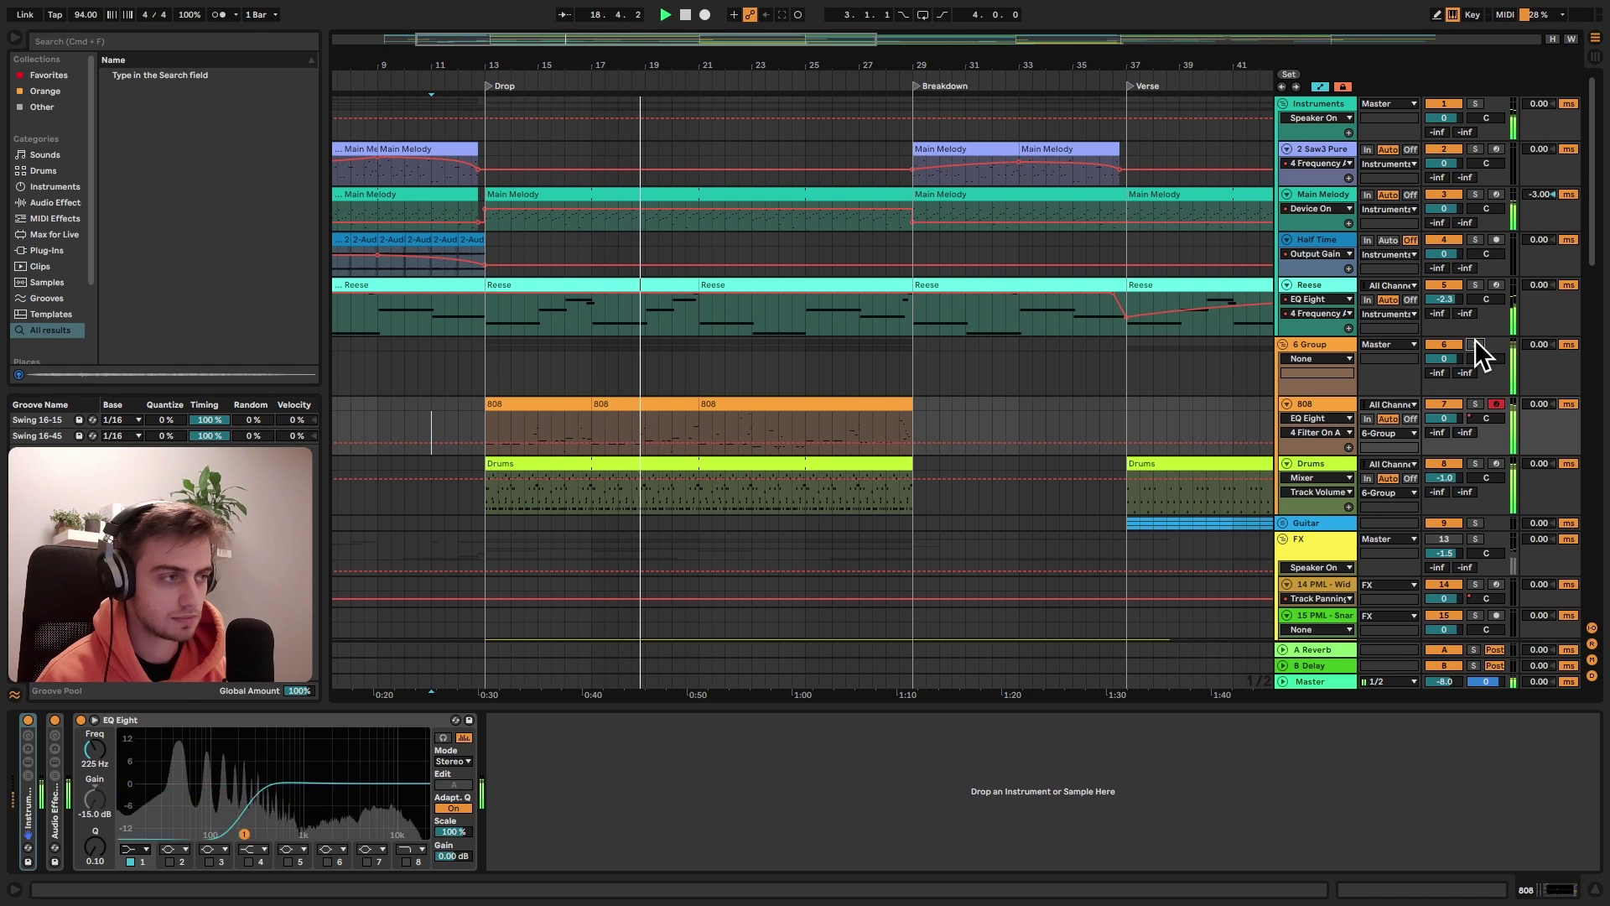
left_click(1473, 402)
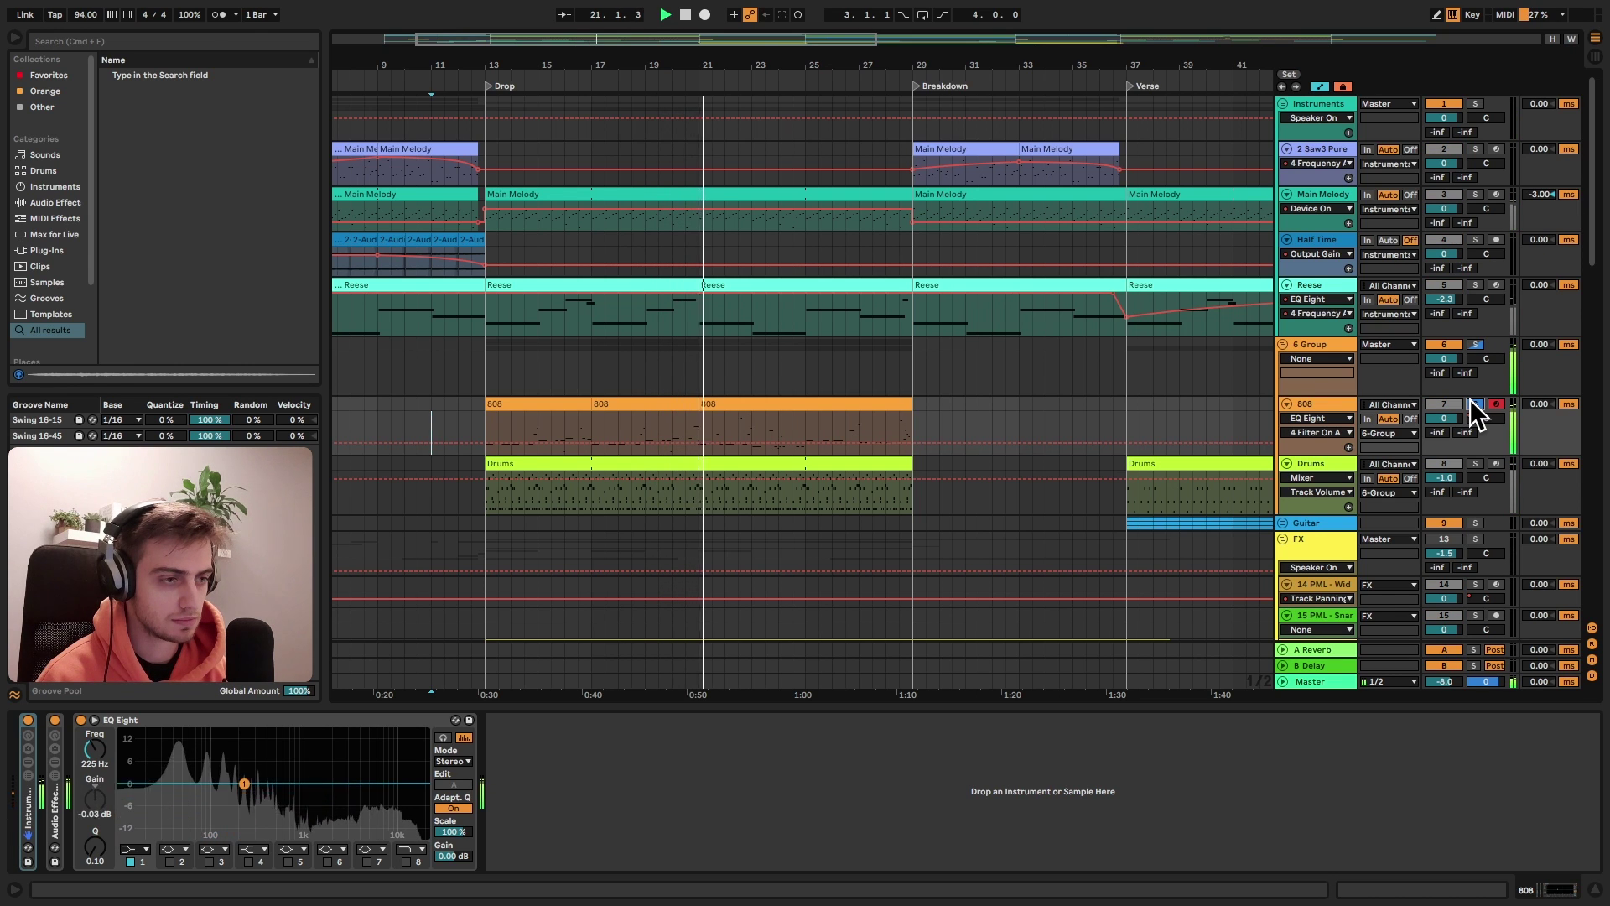
left_click(1473, 402)
key("space")
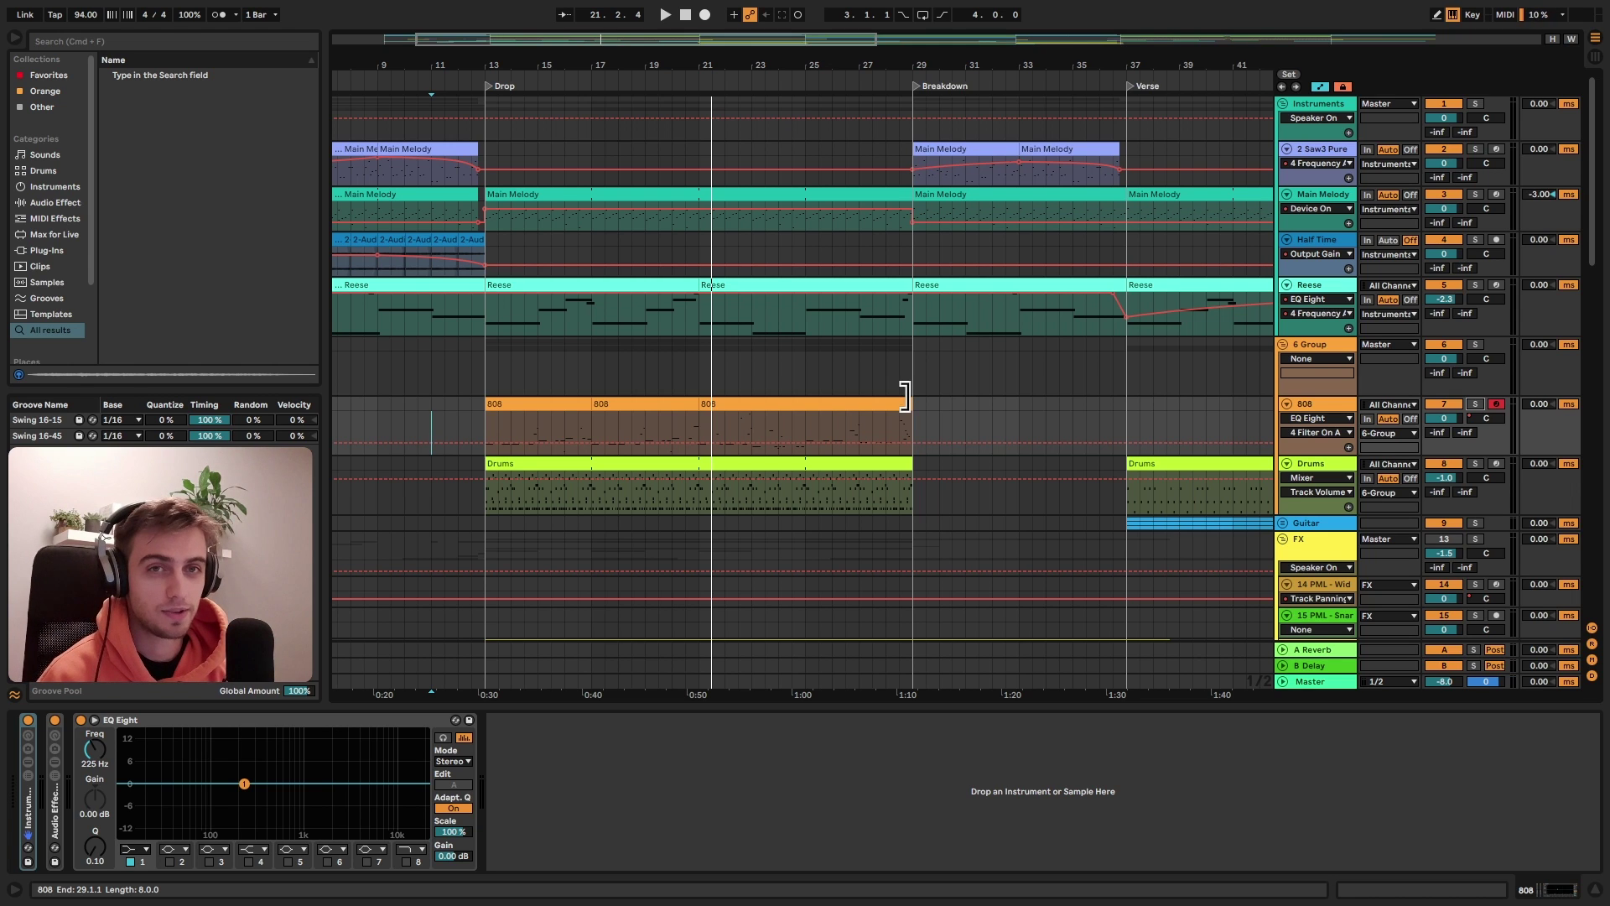
Select the Drums clip, solo the Drums track and listen to it briefly
left_click(904, 396)
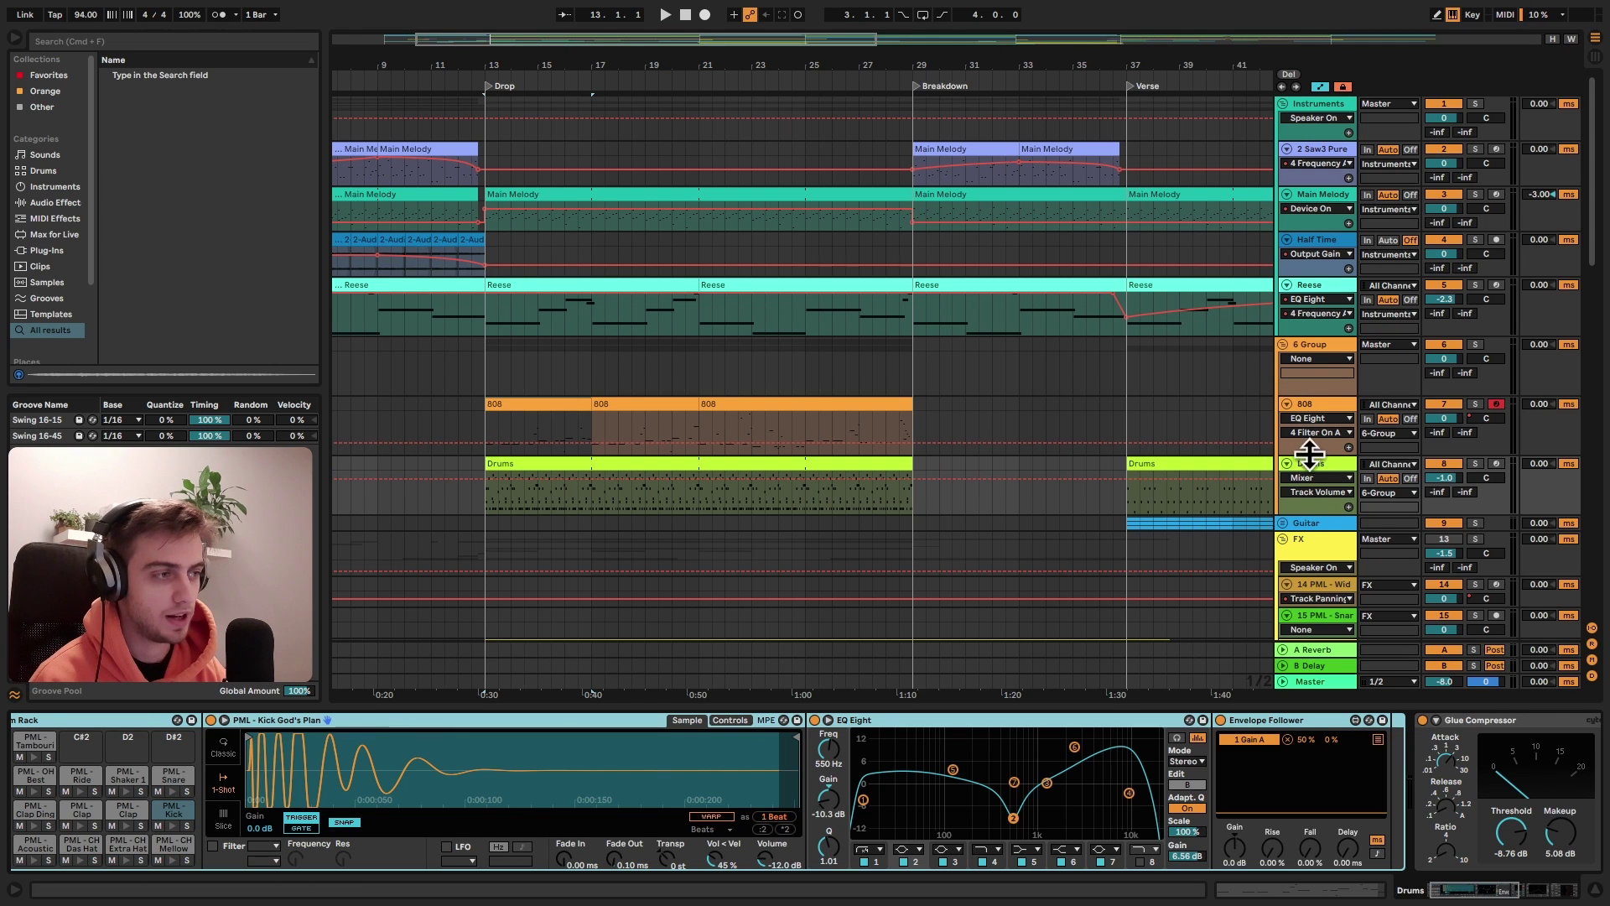
left_click(621, 464)
scroll(1455, 869, "left", 2)
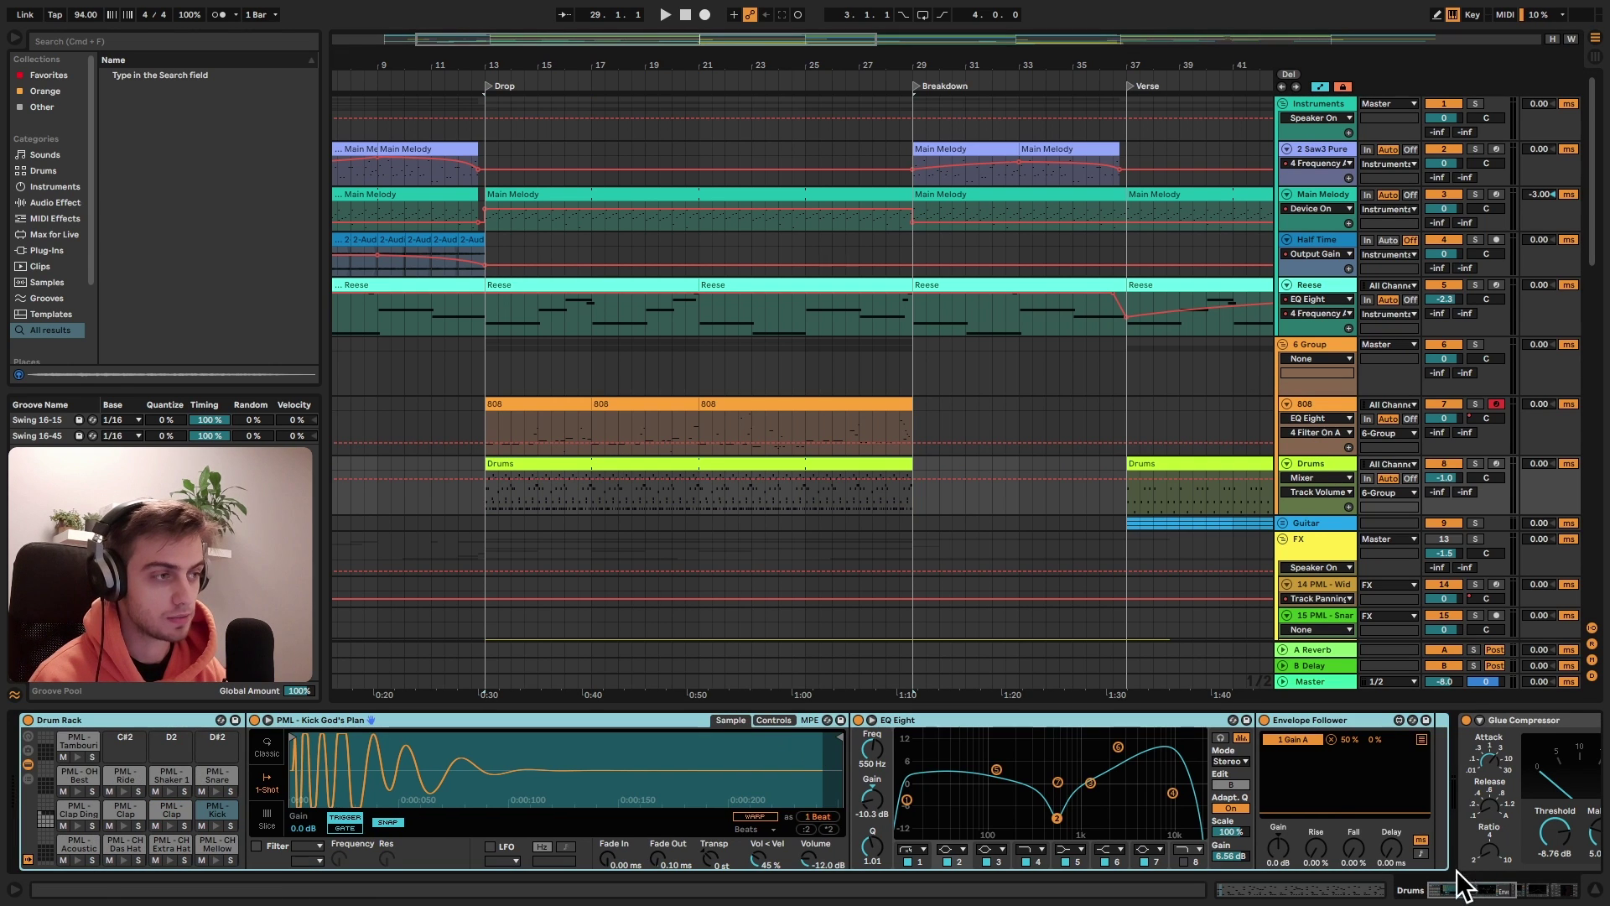
left_click(1475, 463)
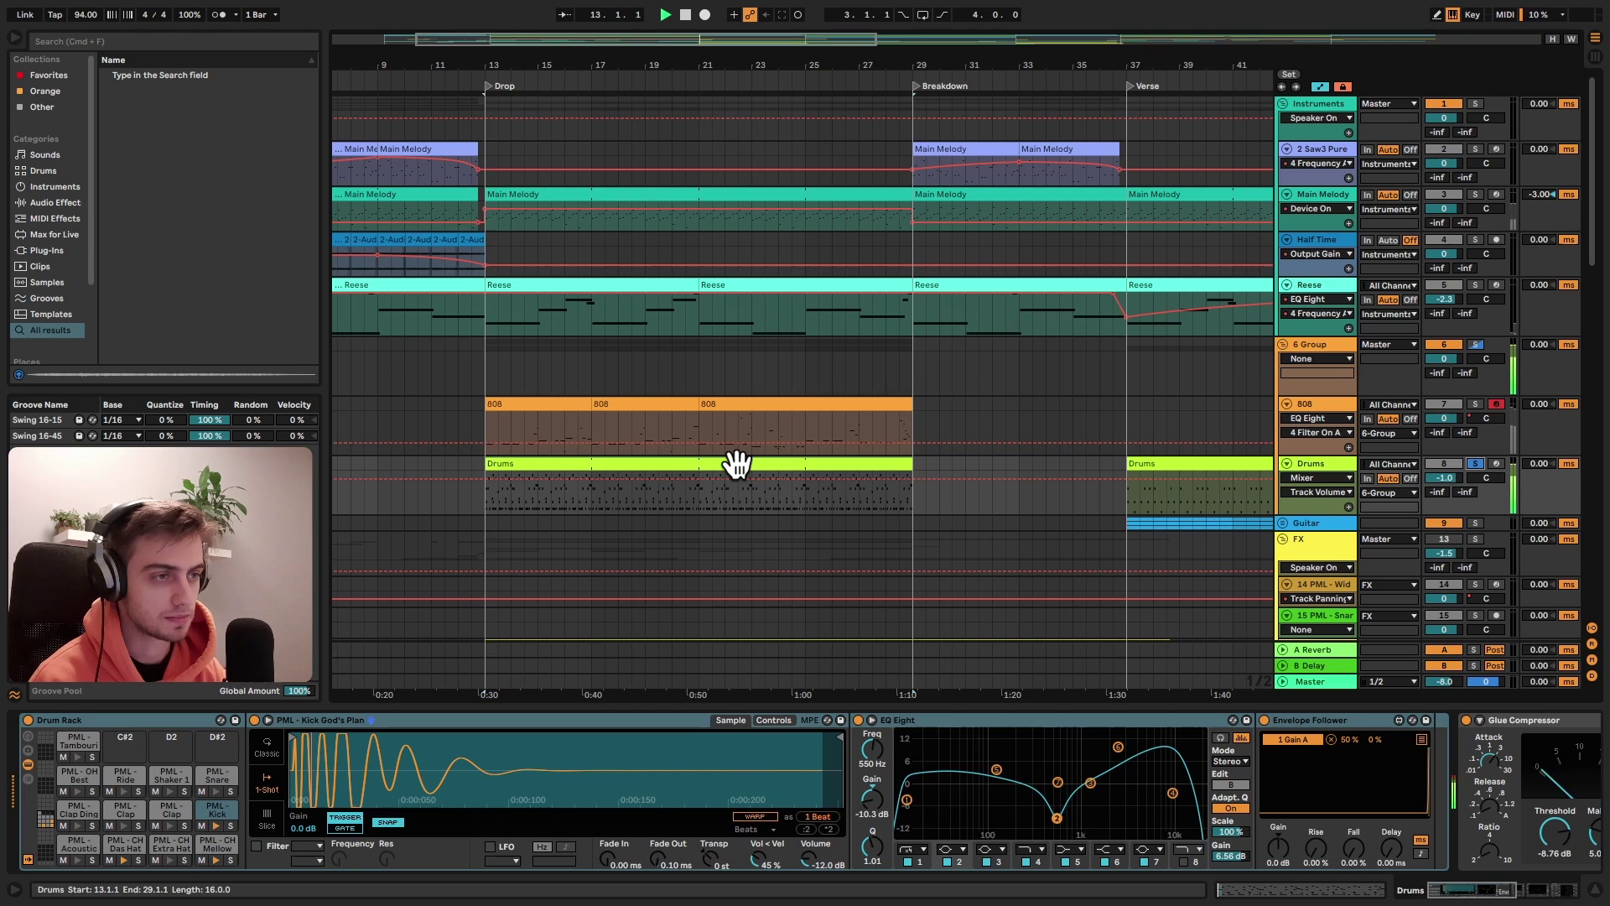
key("space")
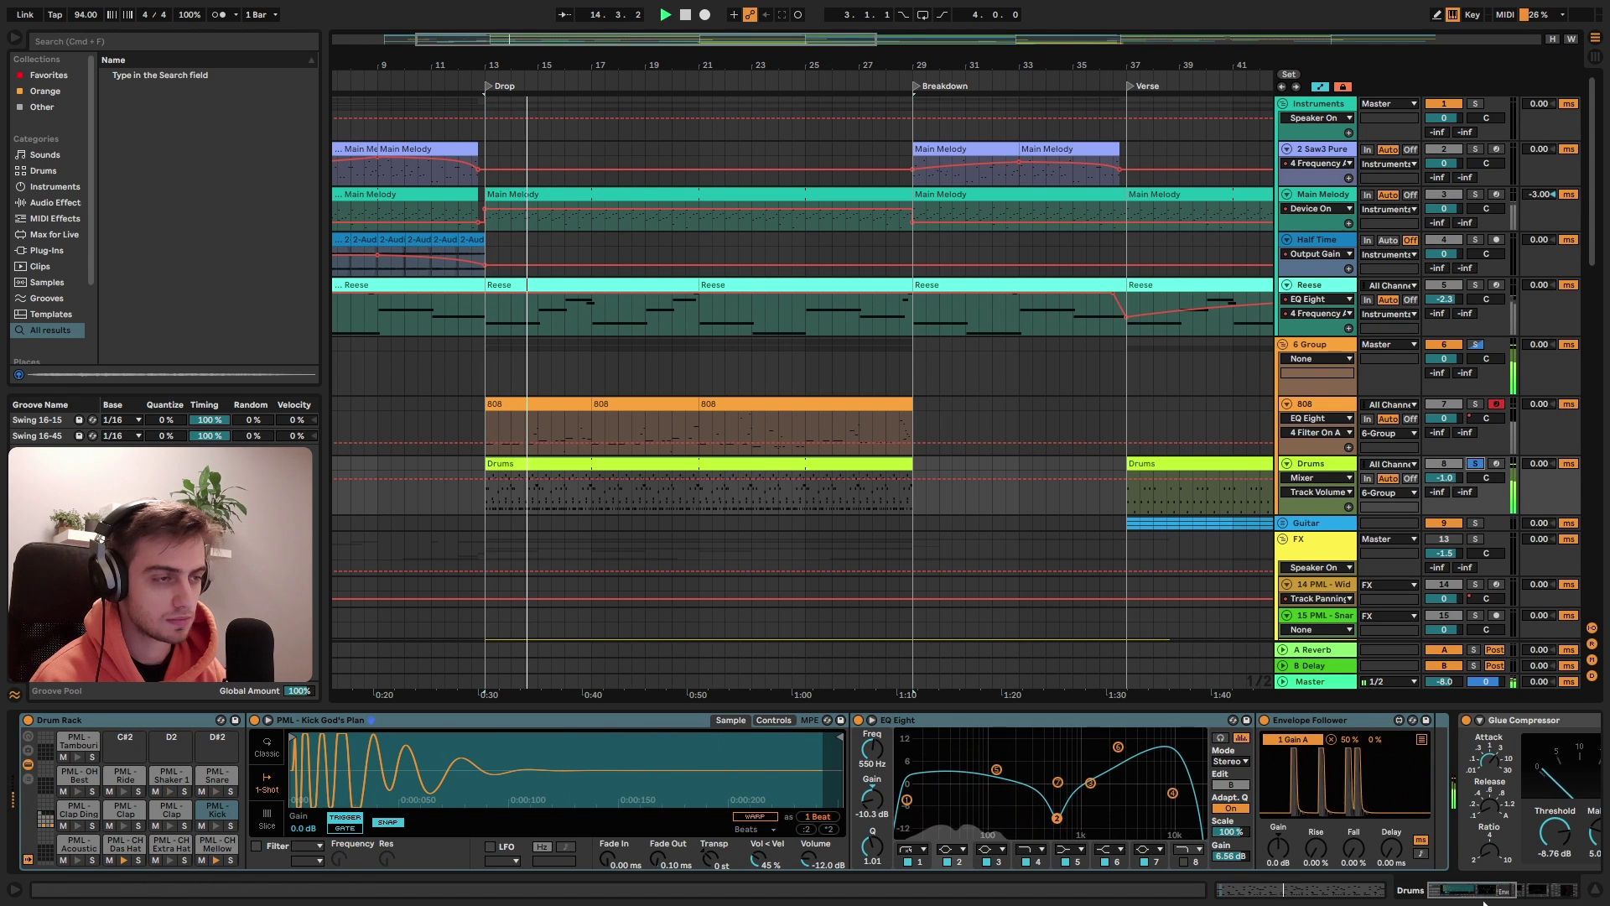
key("space")
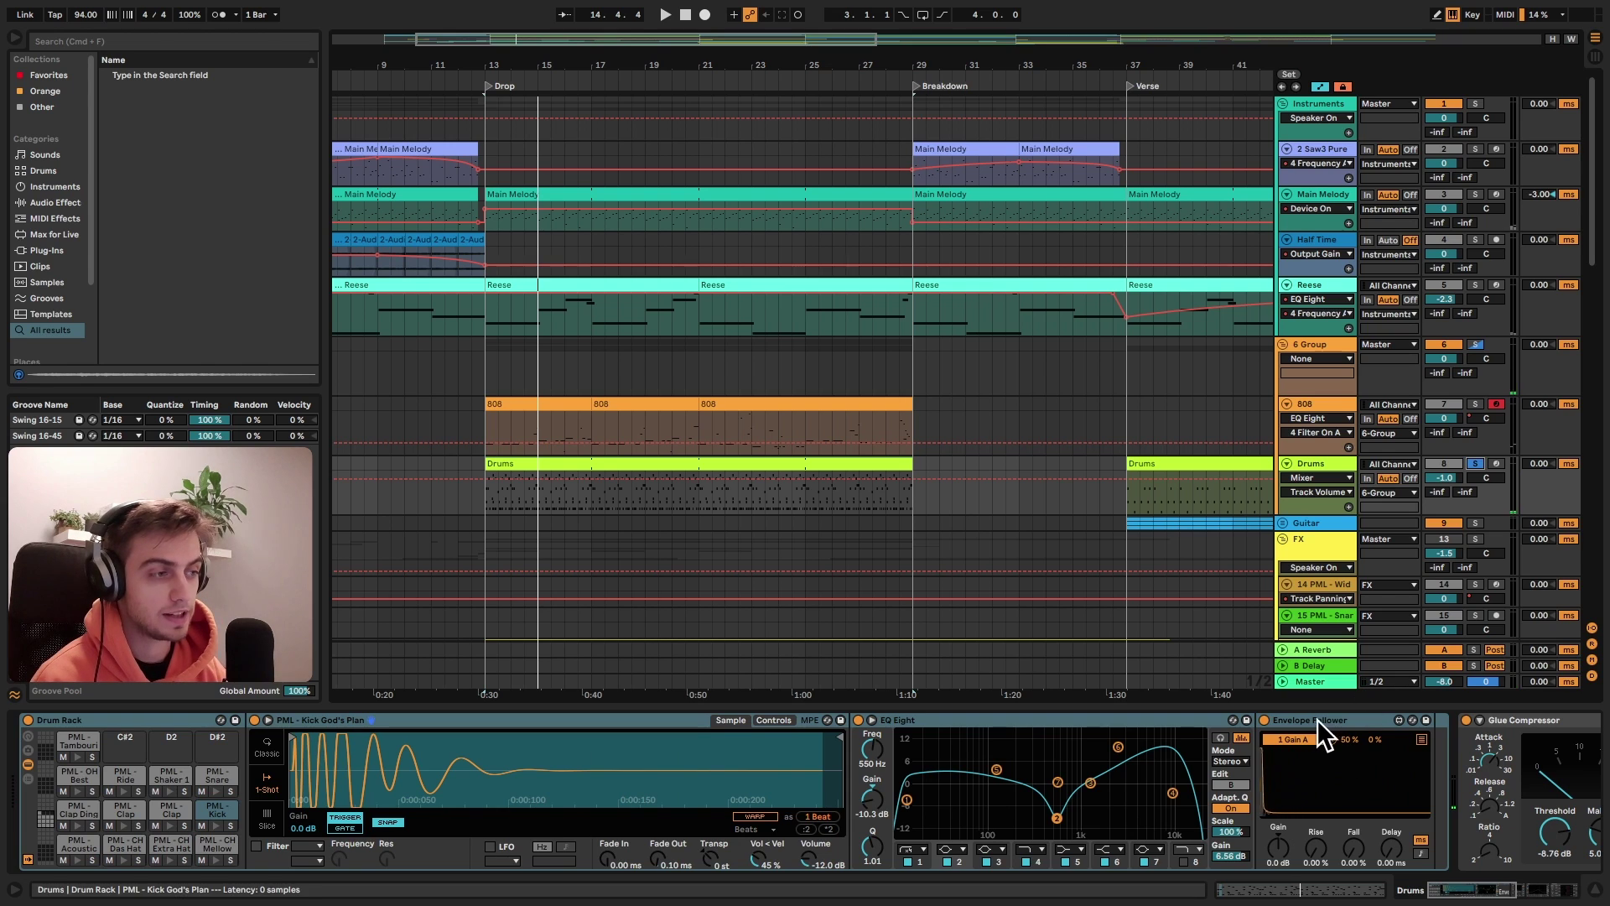
Check the 808's EQ Eight, then select the Drums track's existing Envelope Follower
left_click(1310, 718)
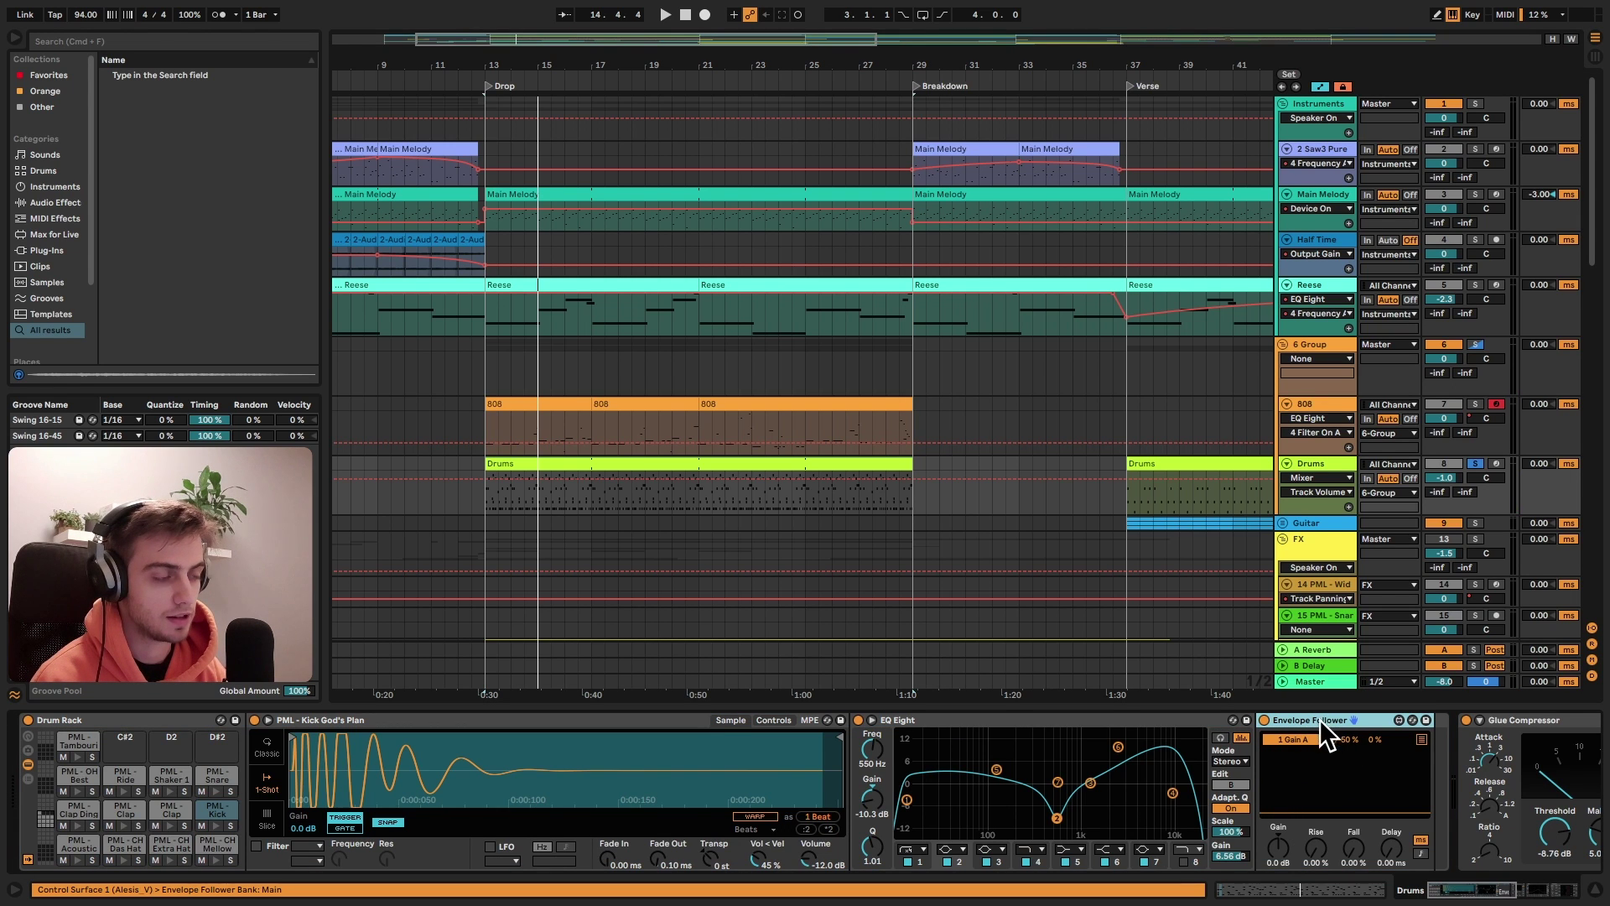
left_click(1300, 402)
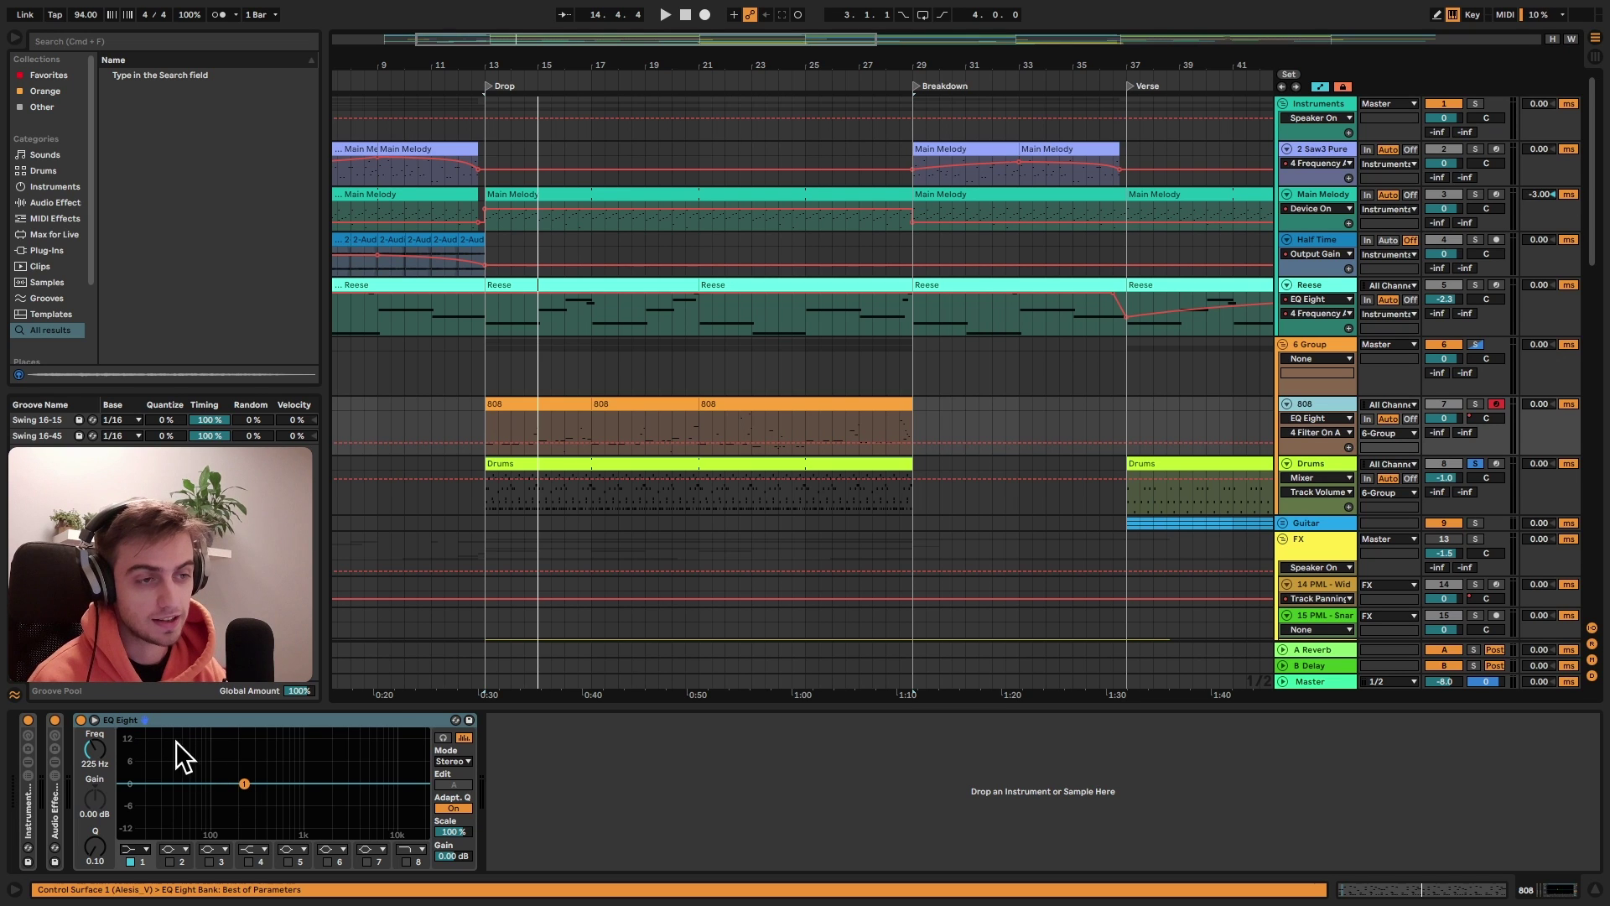
left_click(612, 503)
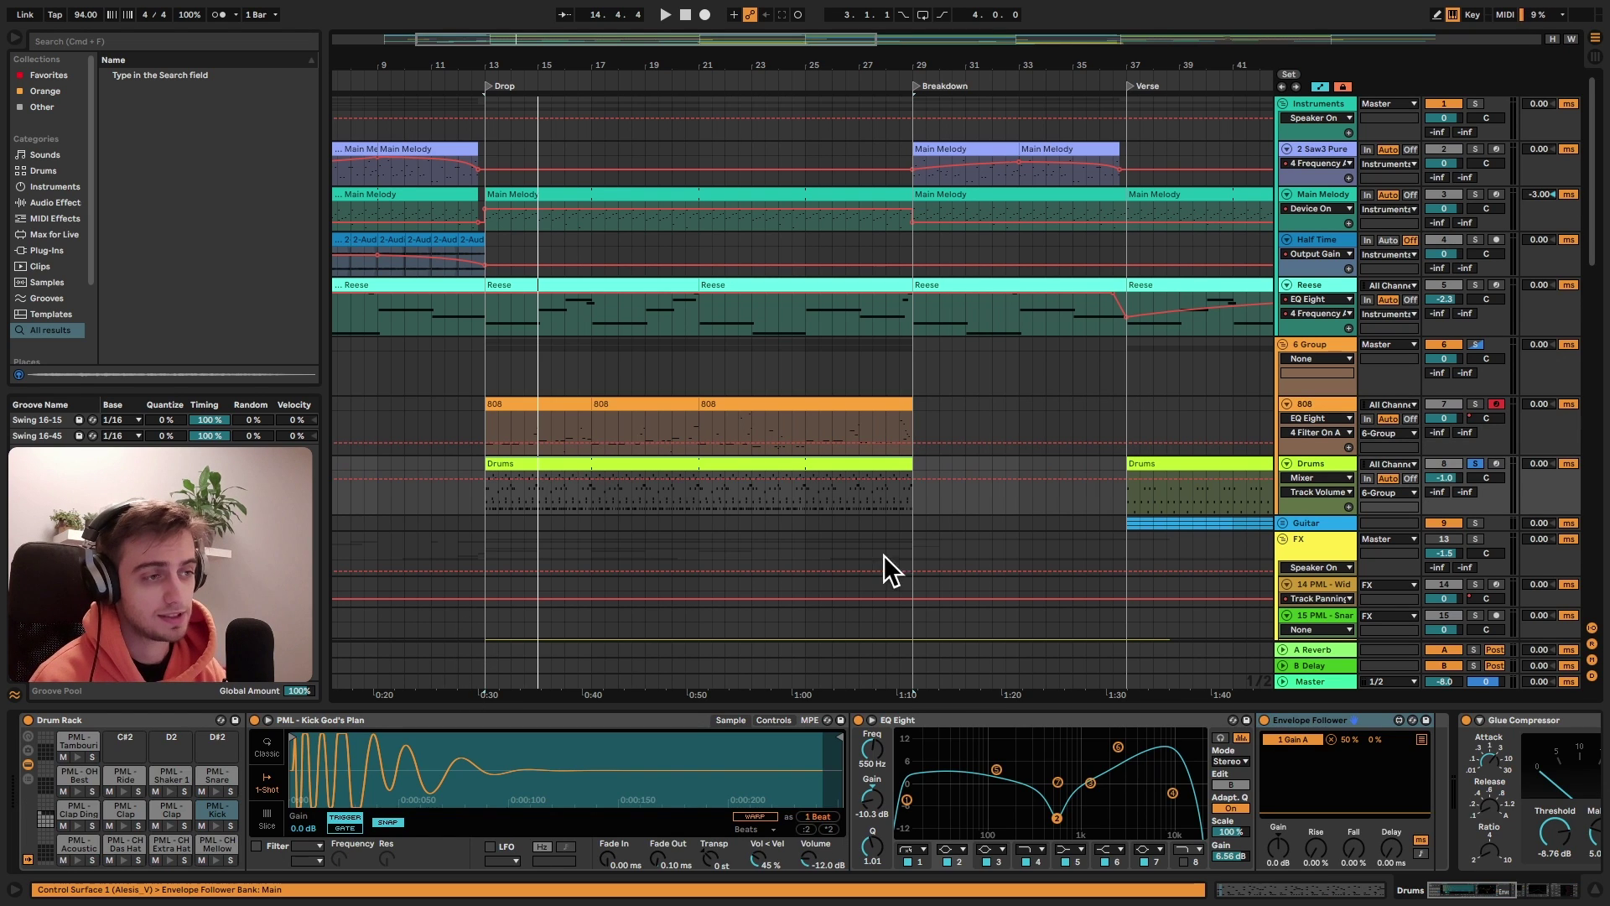
left_click(1322, 717)
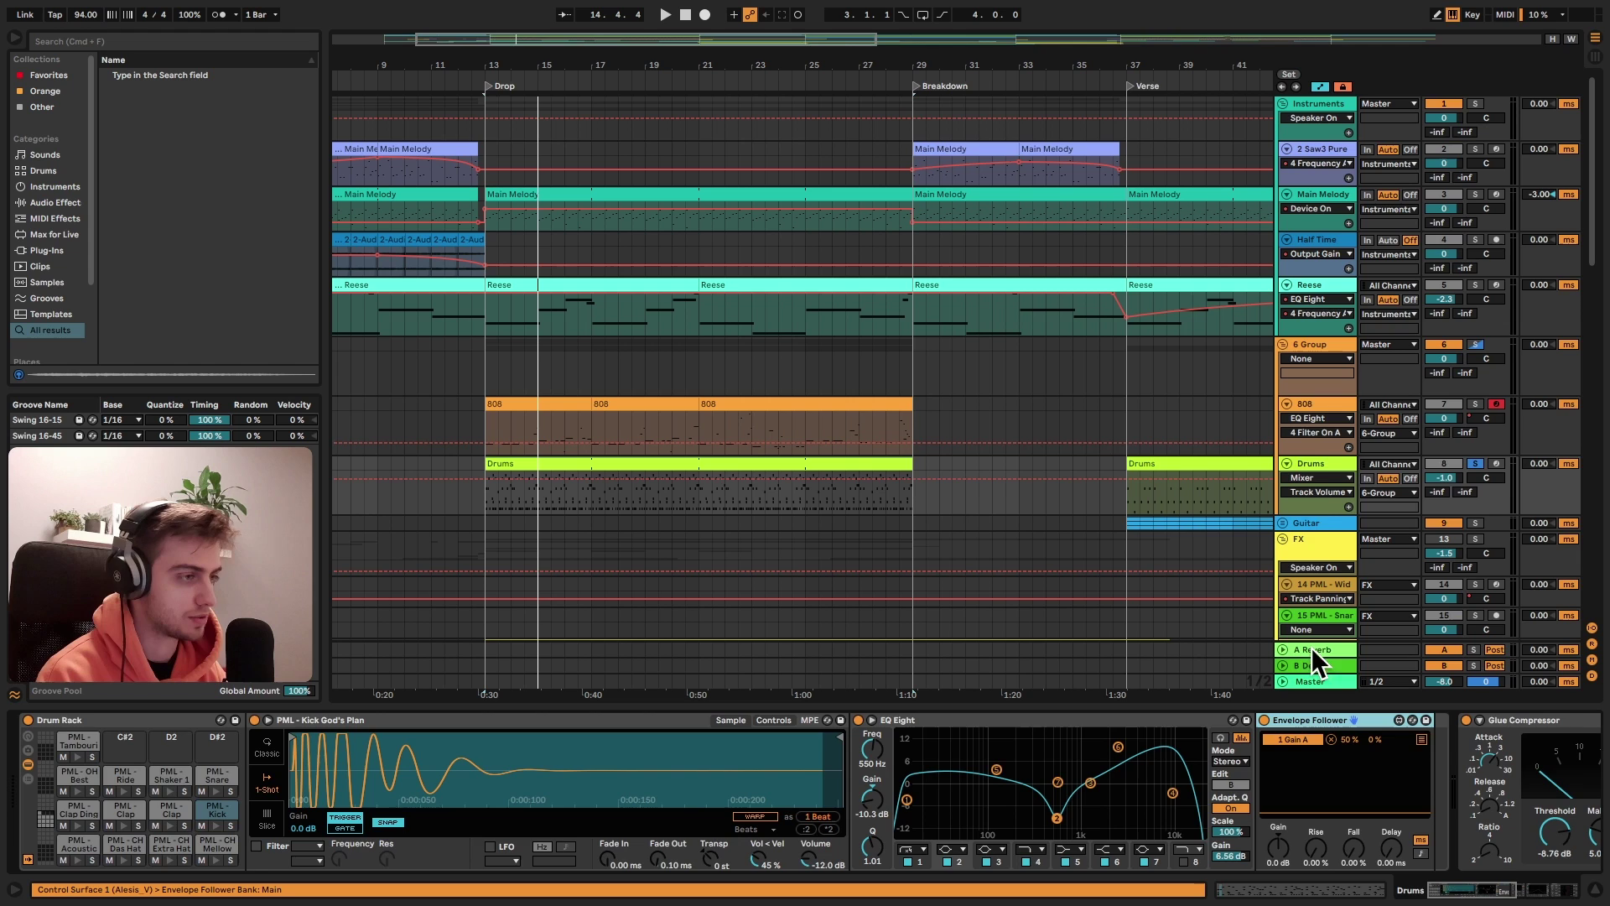
Delete the Drums Envelope Follower and the 808 track's EQ Eight
key("Delete")
left_click(1315, 419)
left_click(338, 721)
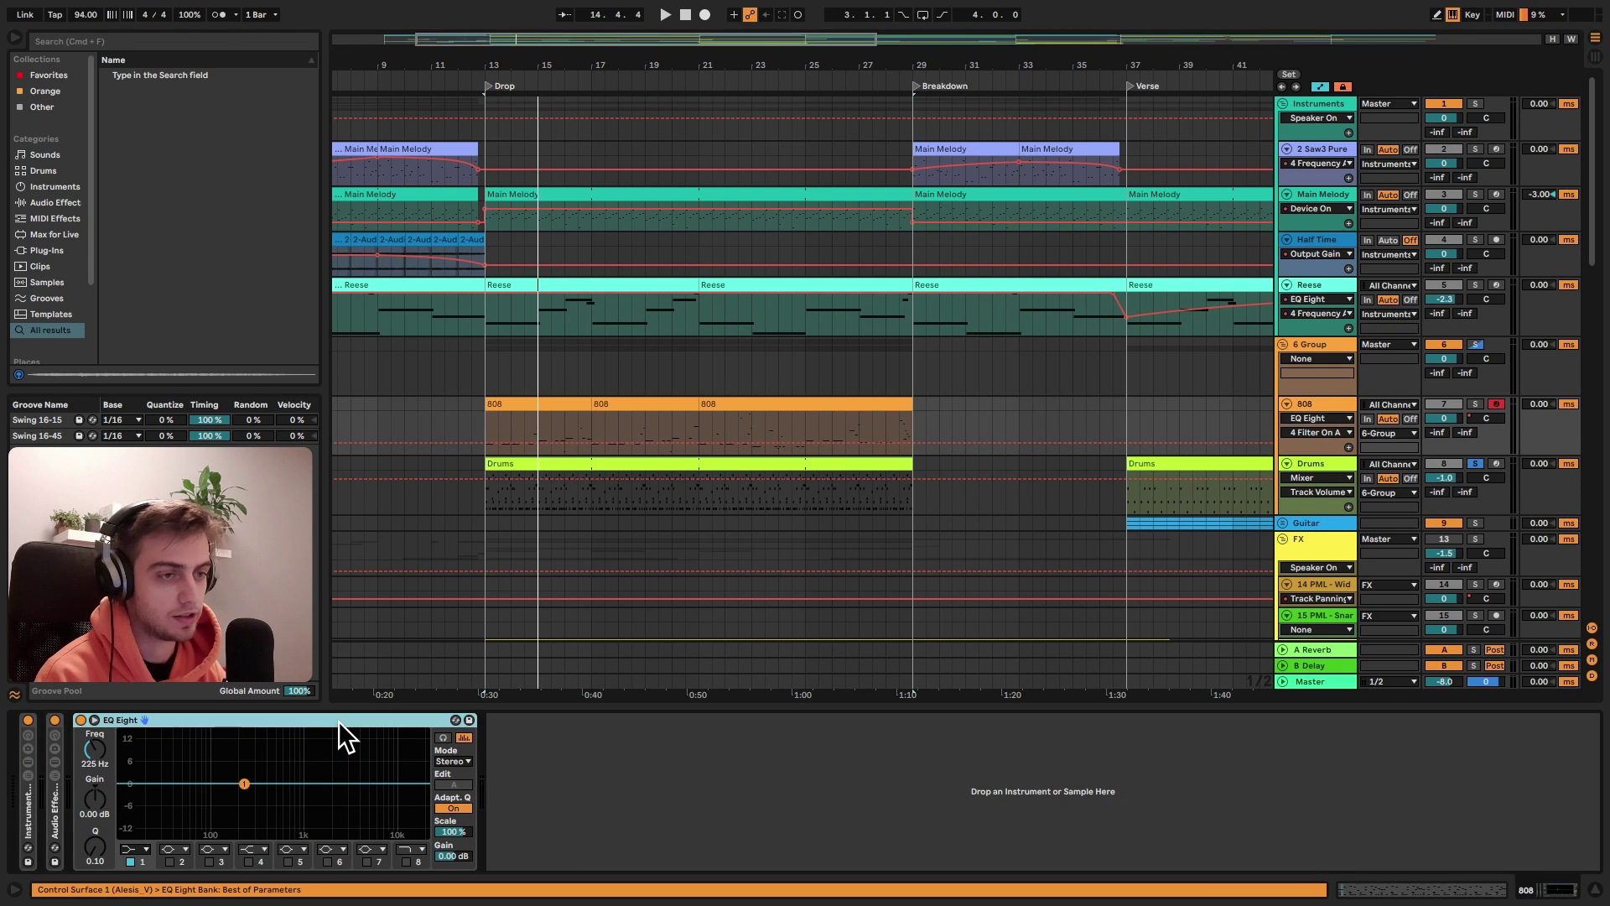
key("Delete")
Add a fresh Envelope Follower to the Drums chain and play to watch it react
left_click(178, 35)
type("envelope follower")
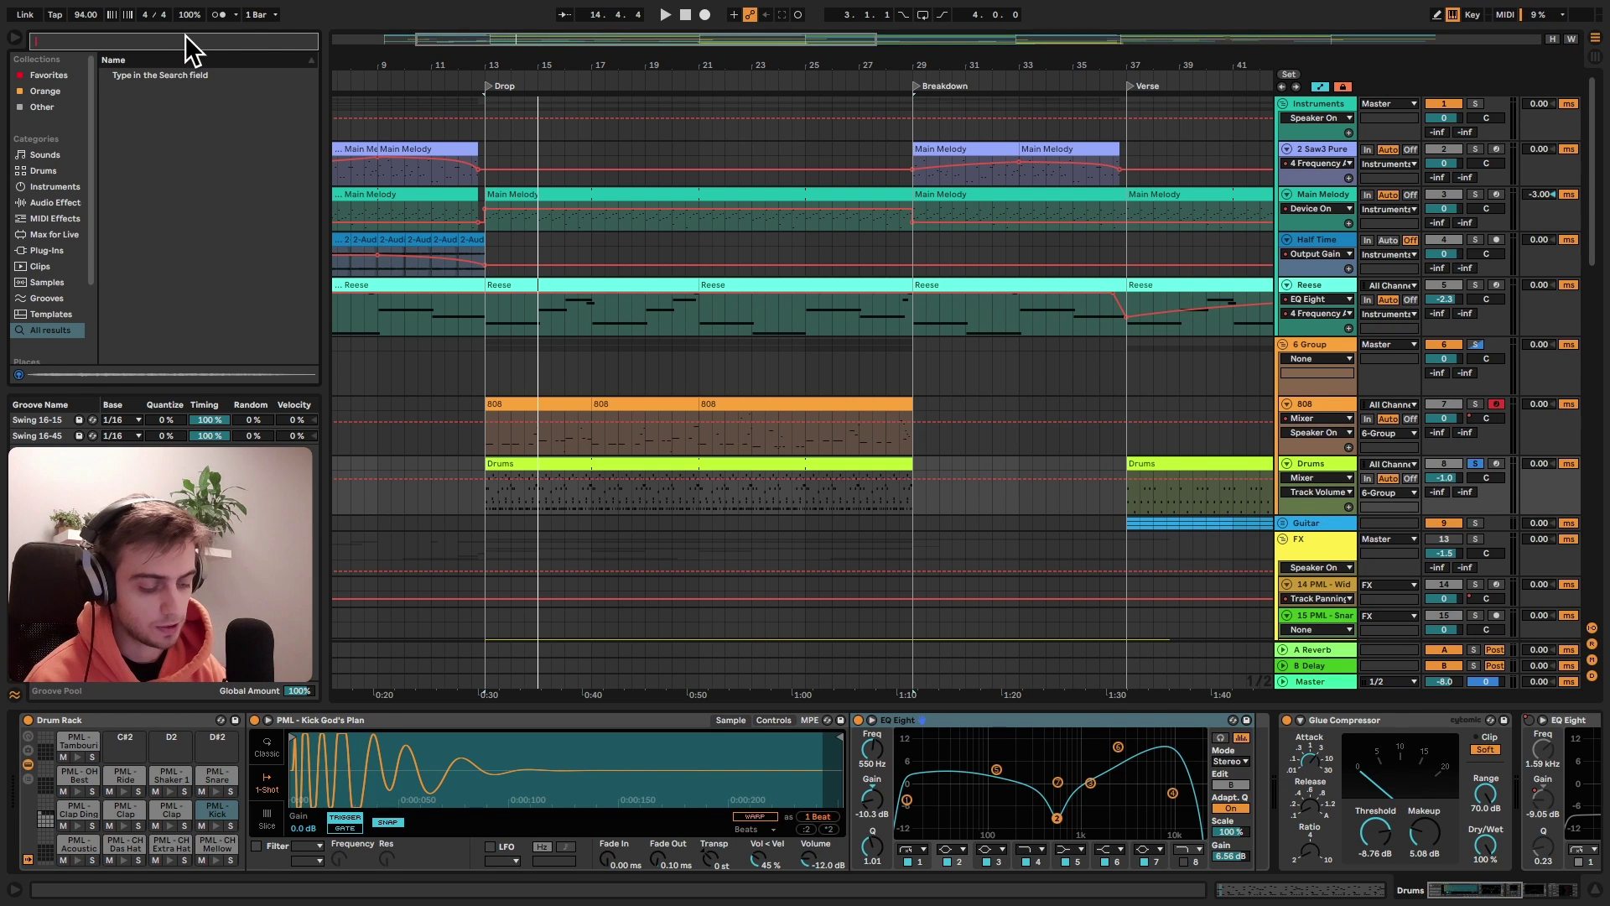
left_click_drag(172, 75, 1250, 807)
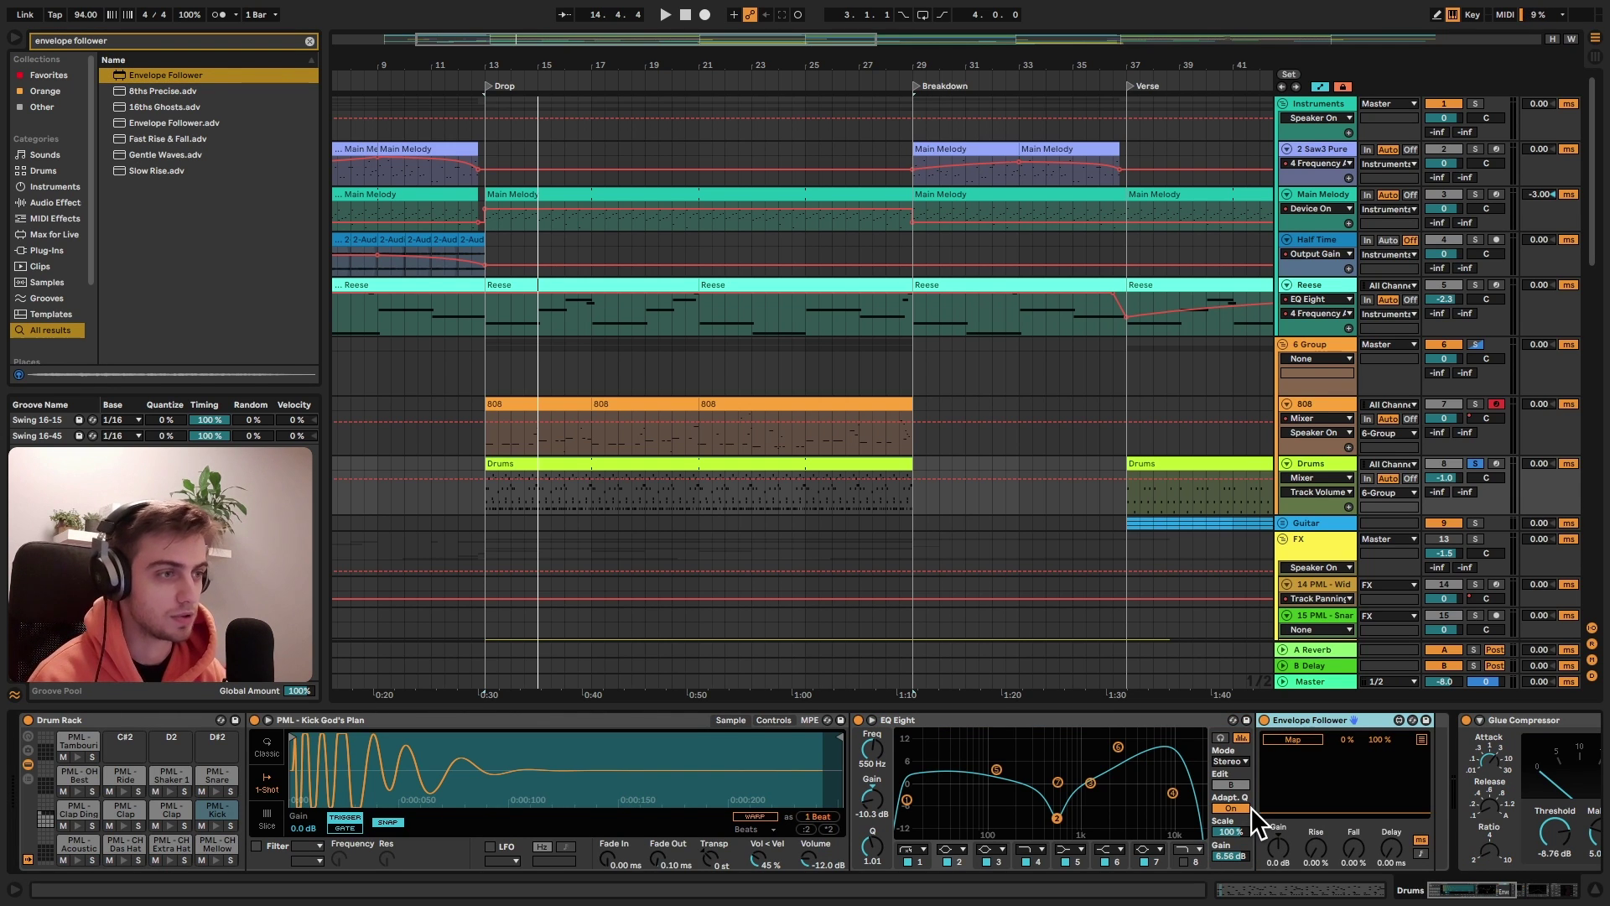
key("space")
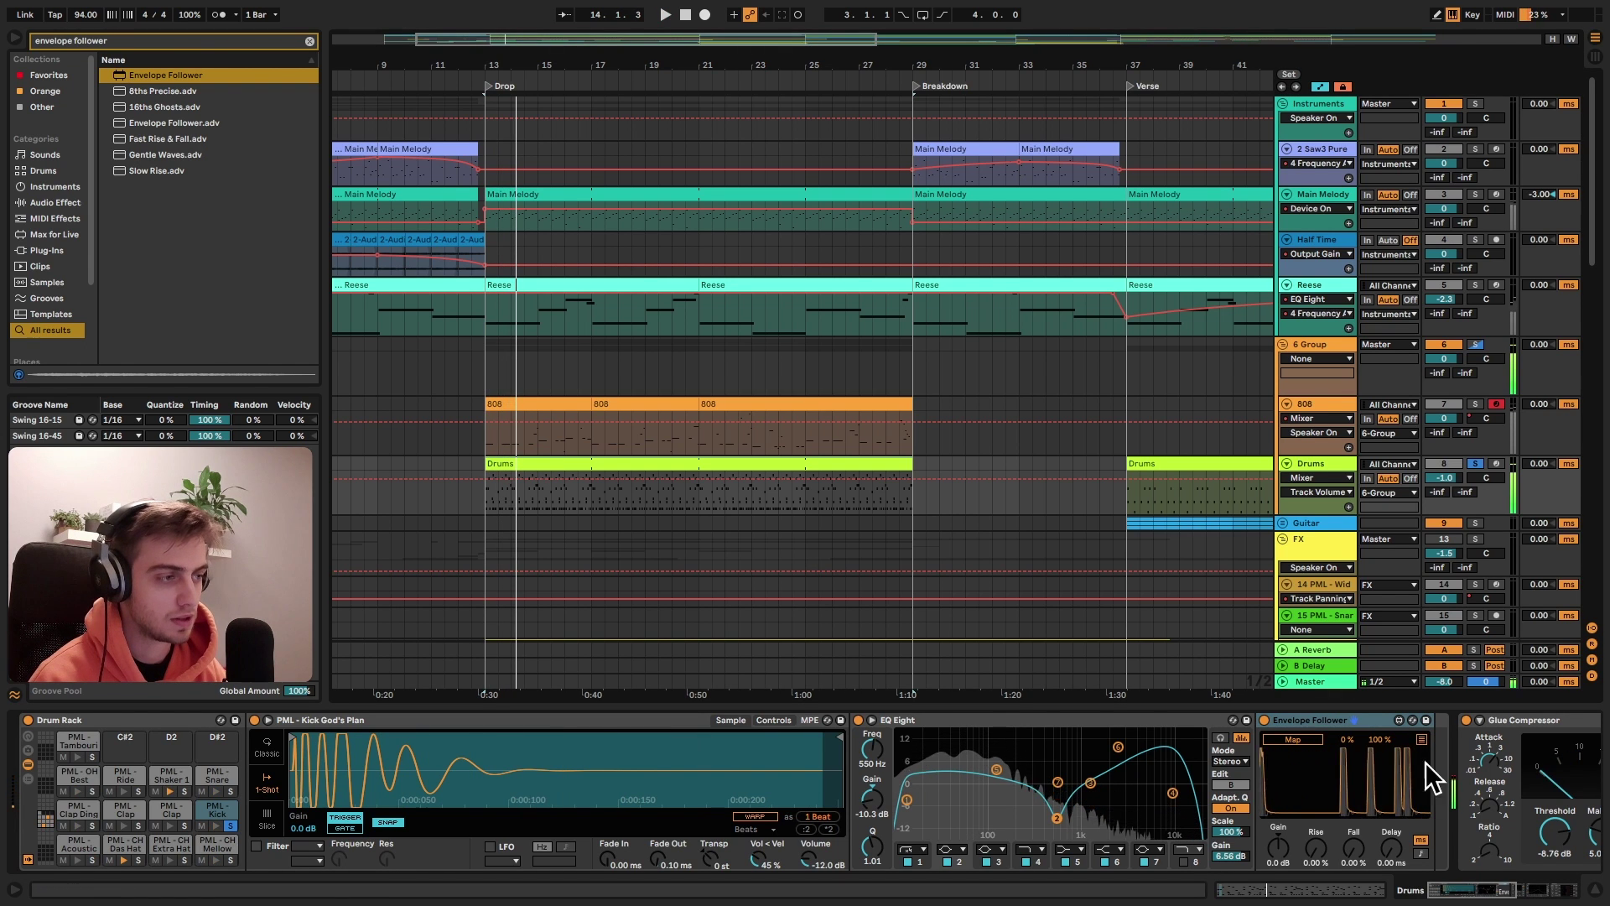
key("space")
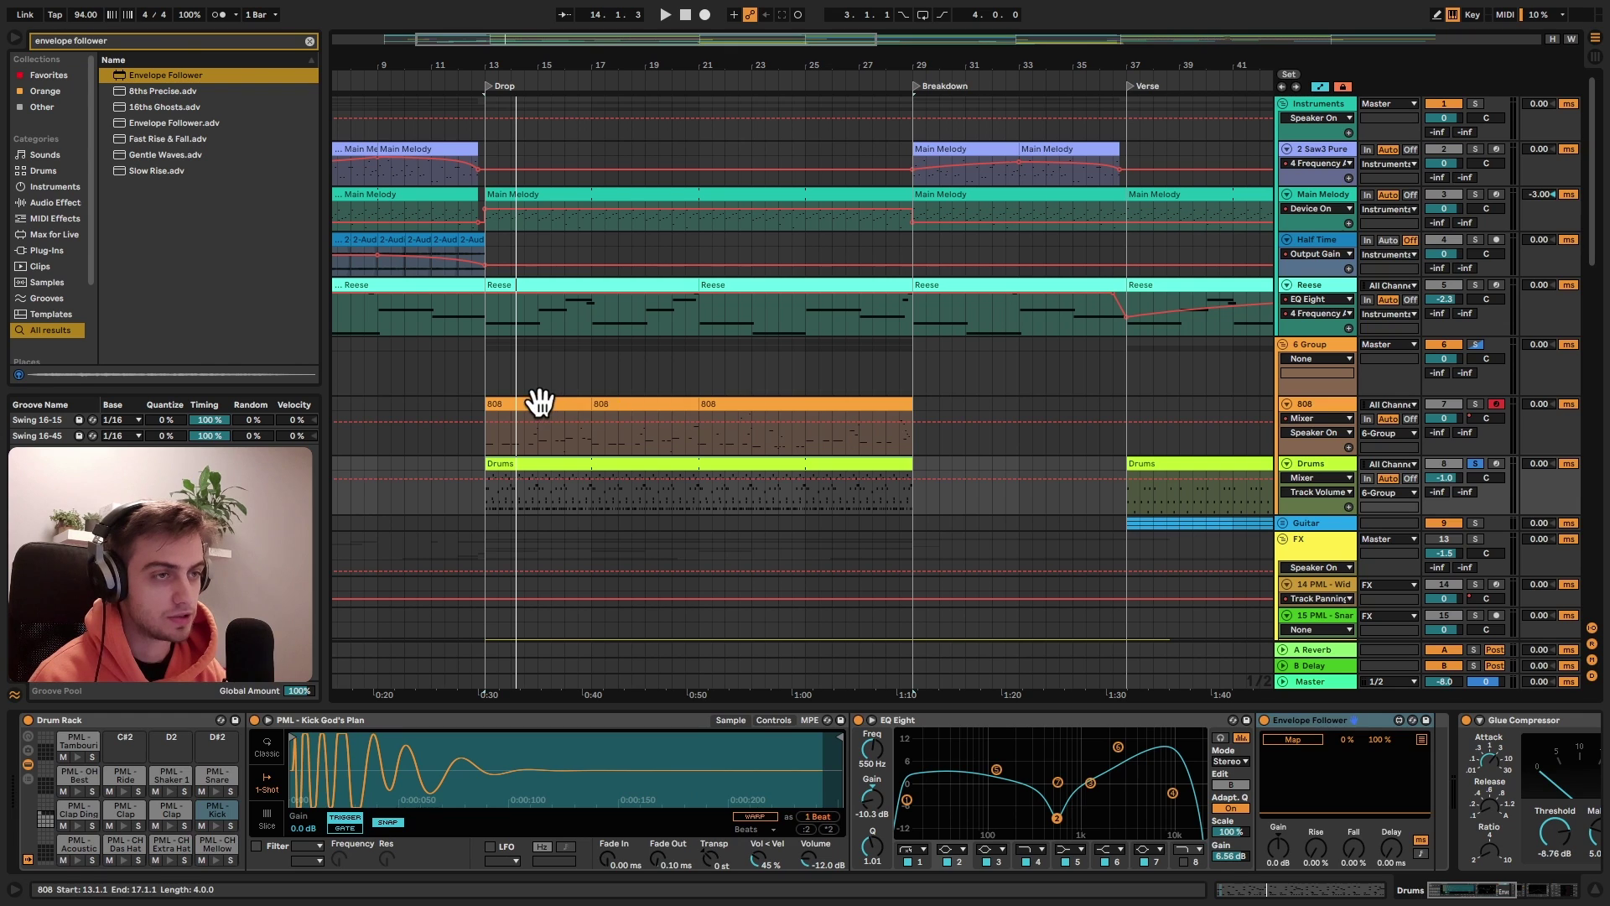
Add a new EQ Eight to the 808 track from the browser
left_click(592, 406)
left_click(308, 41)
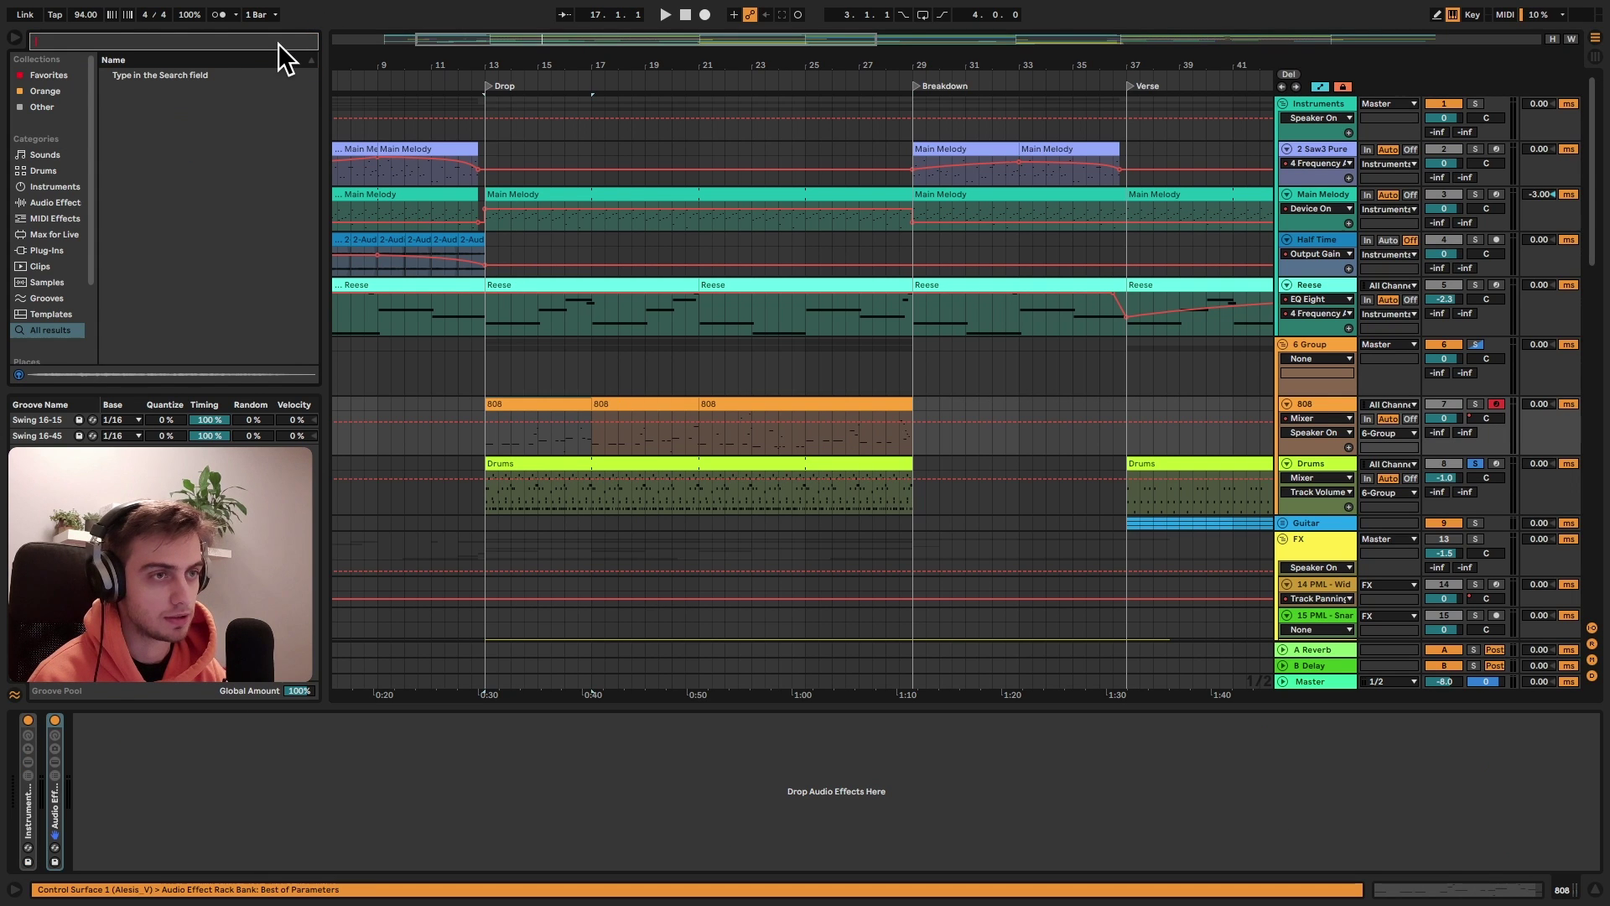
type("eq")
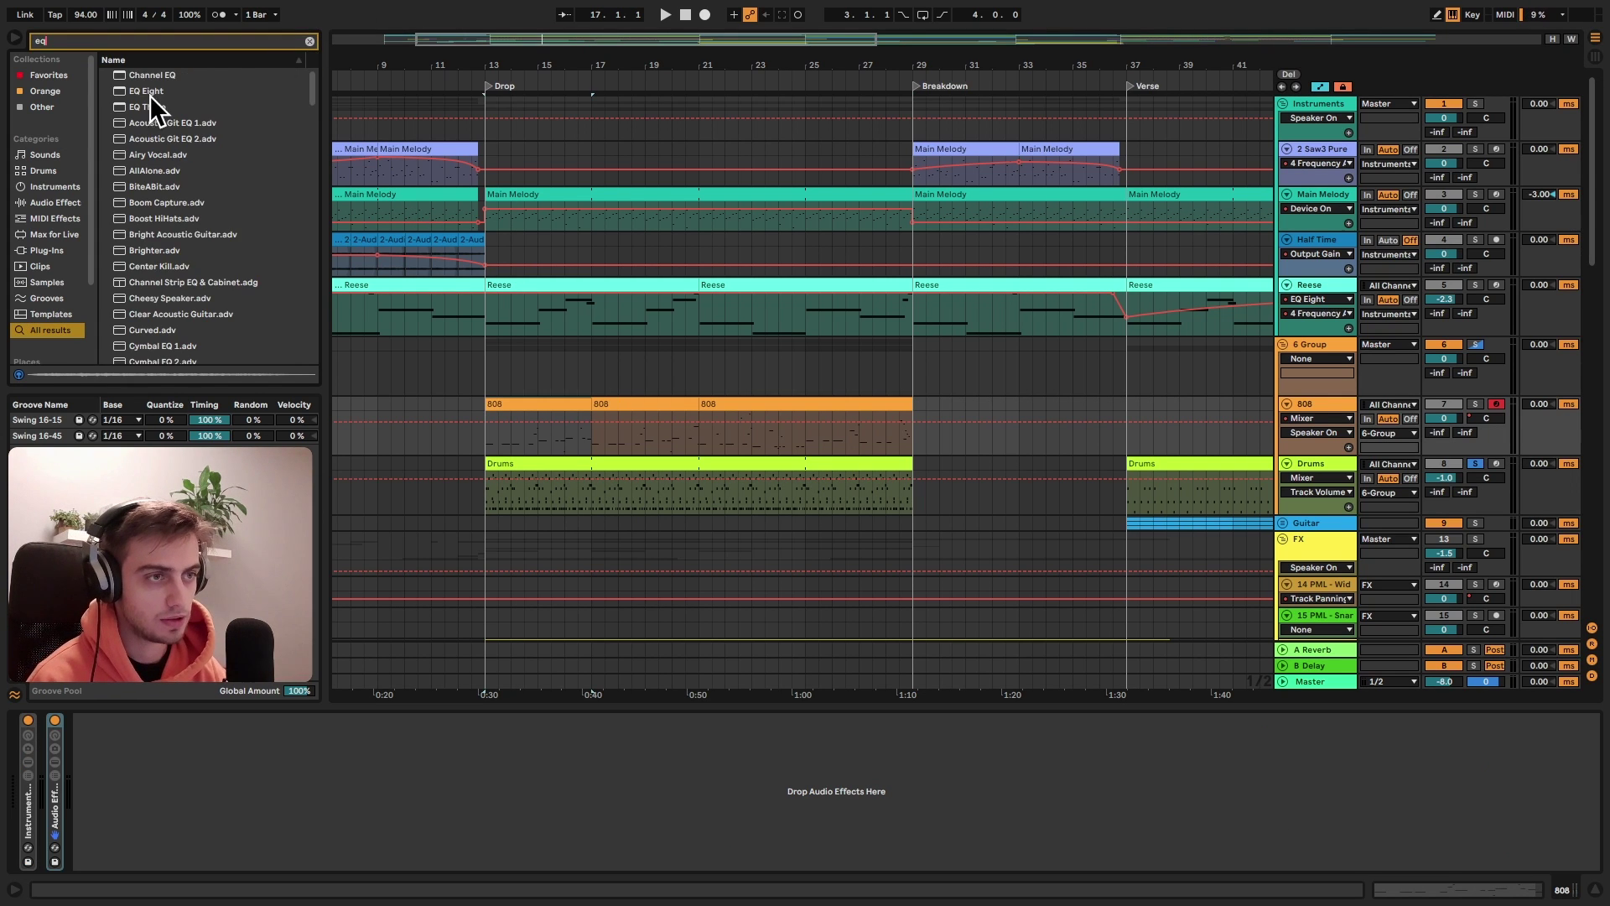
left_click_drag(150, 91, 299, 737)
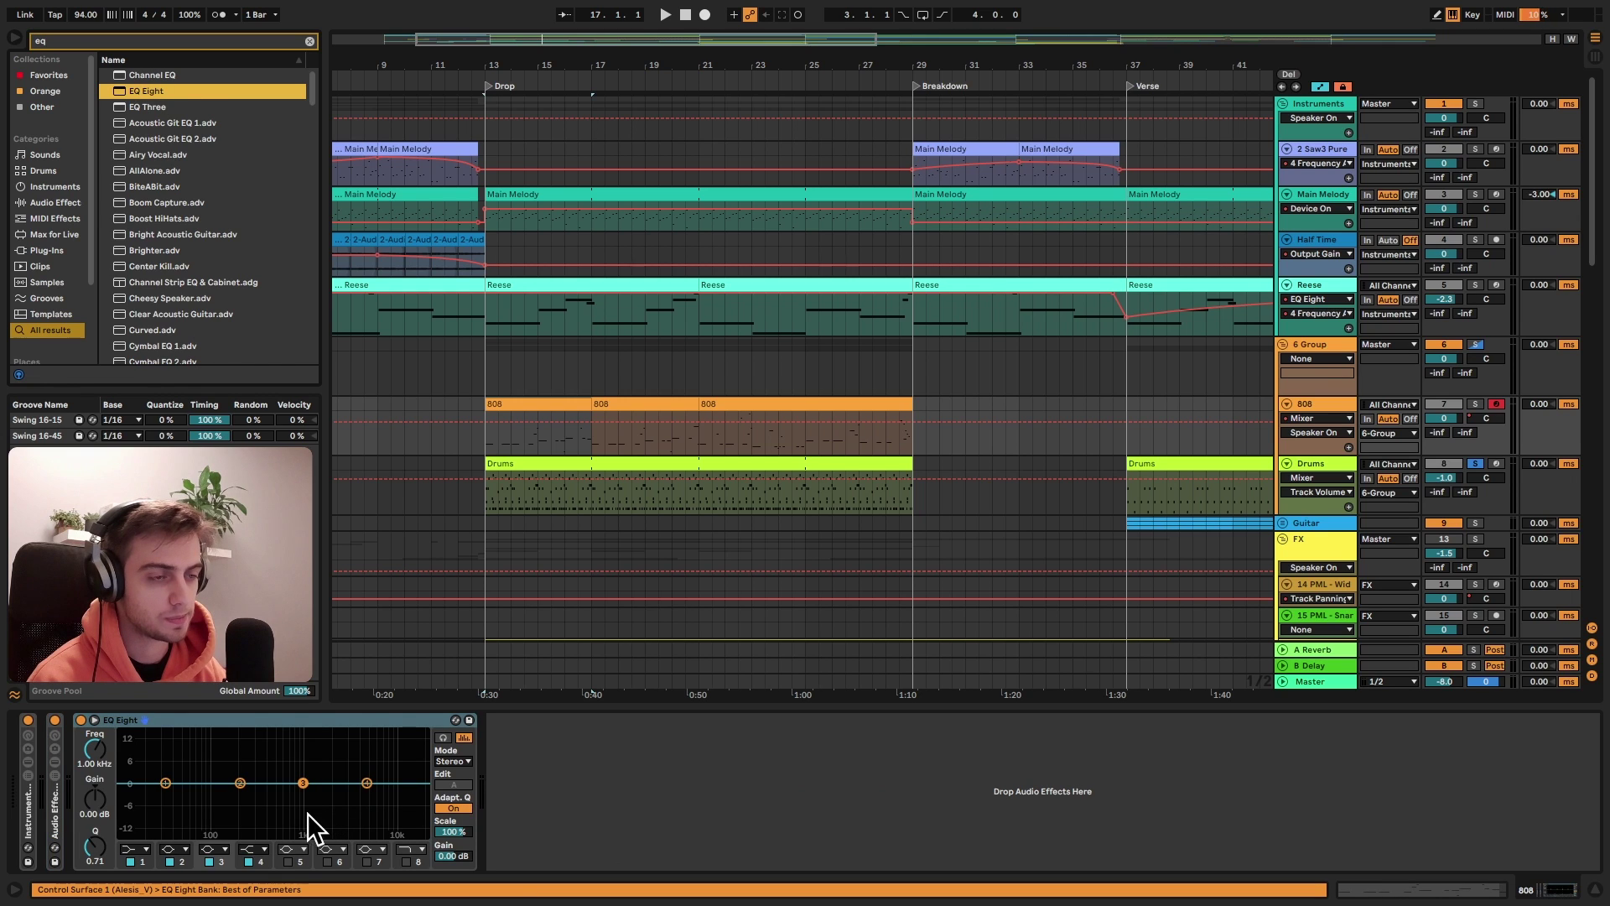
Switch off EQ bands 2, 3 and 4 and widen the low band to Q 0.10
left_click(170, 861)
left_click(209, 861)
left_click(260, 862)
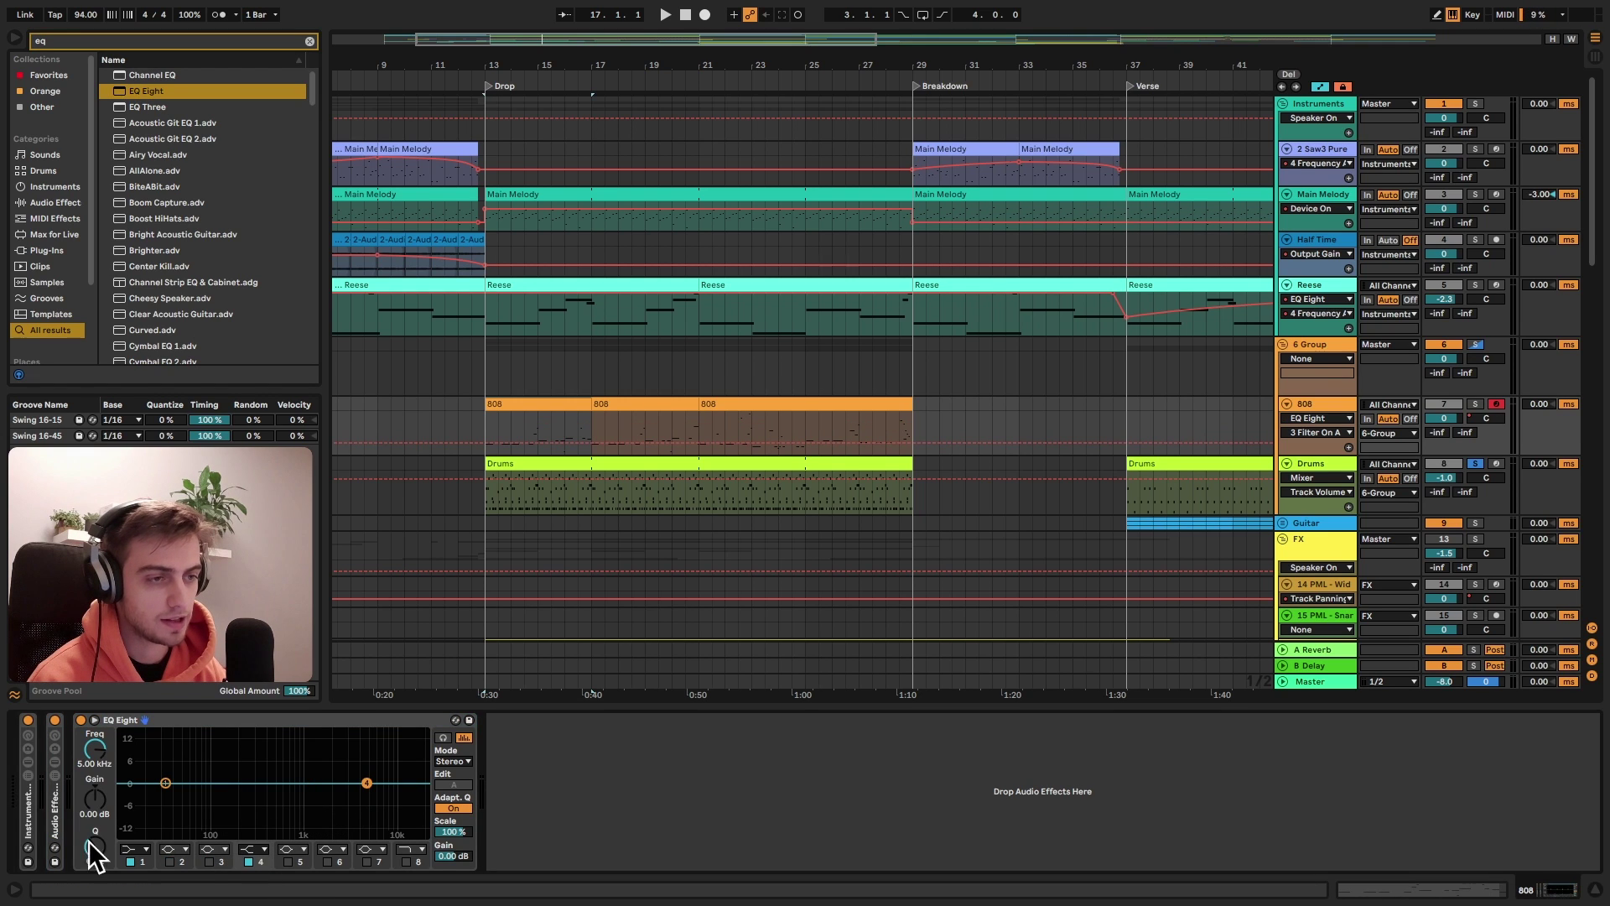
left_click(248, 861)
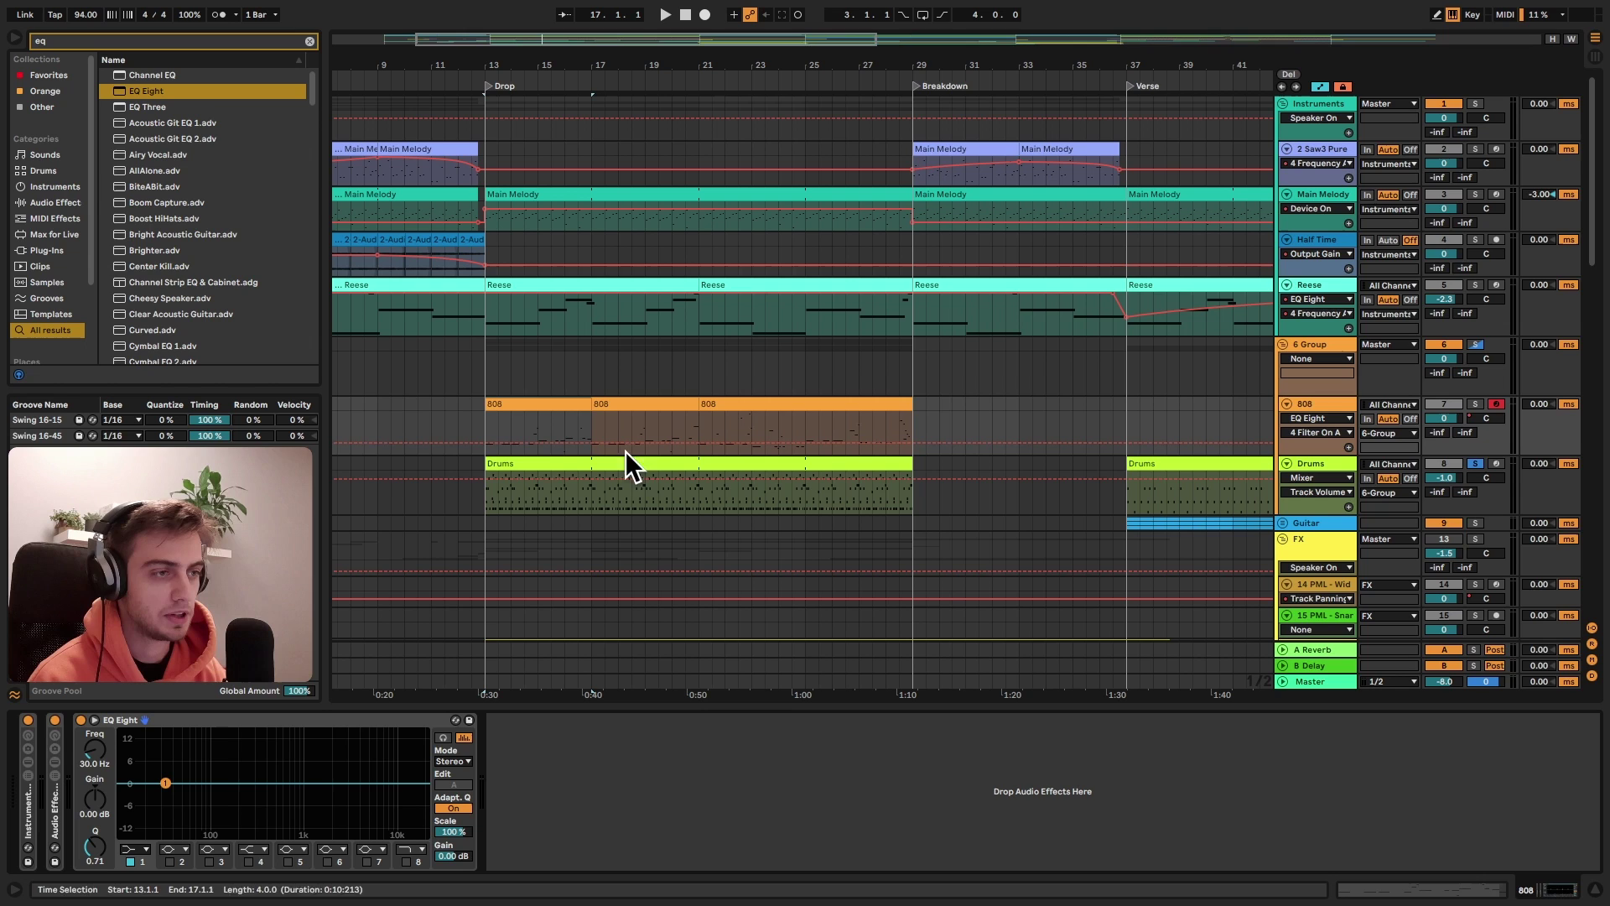
left_click(543, 468)
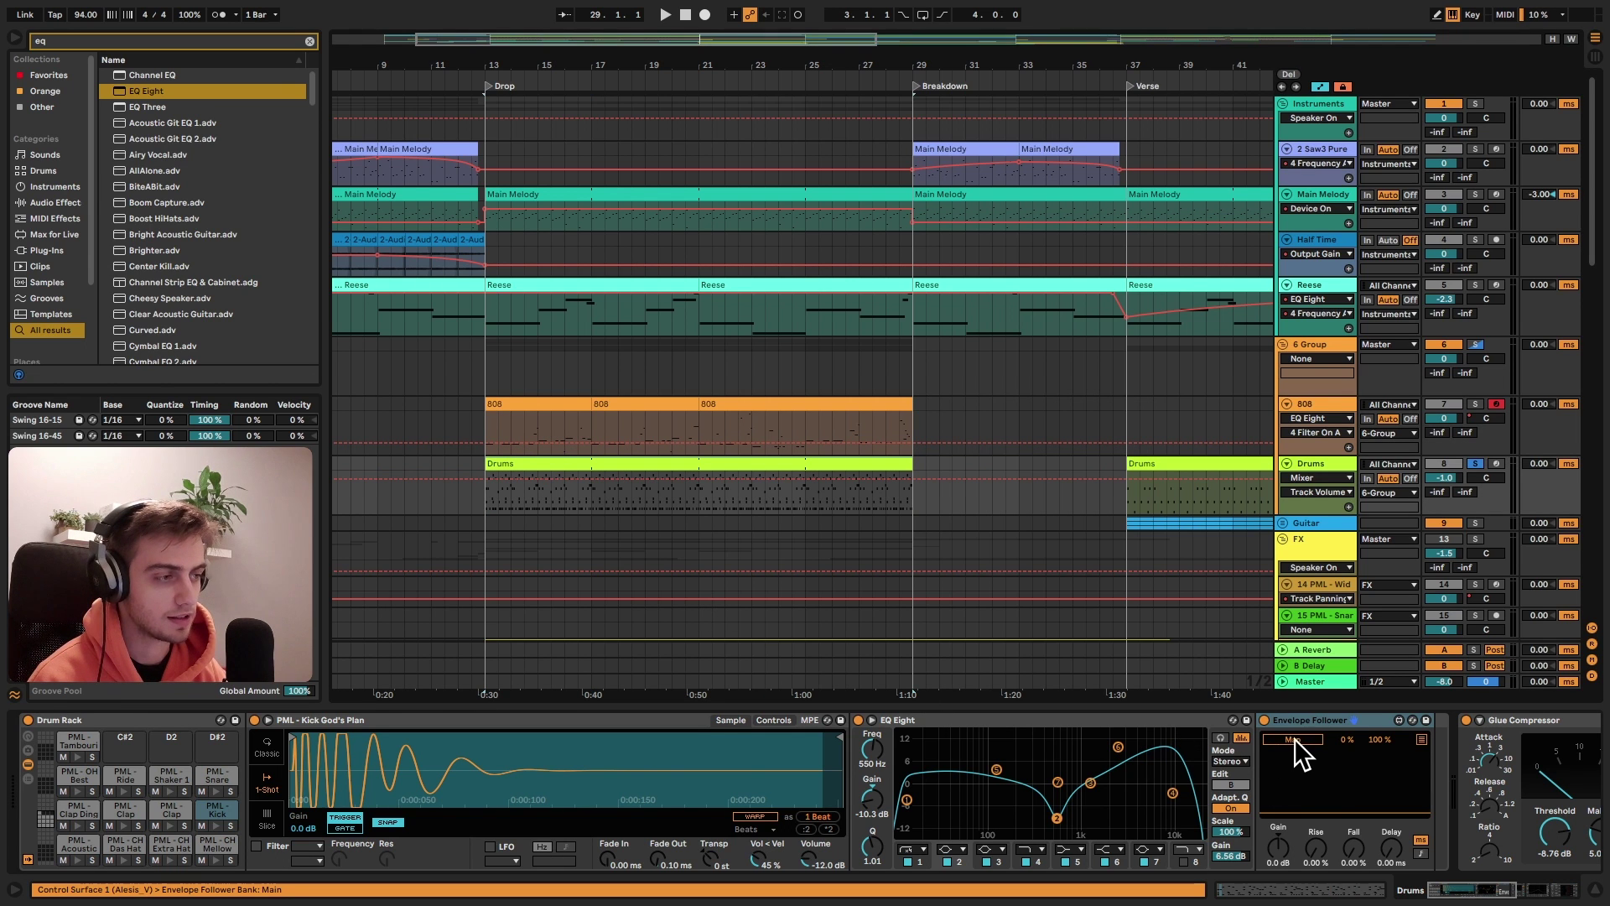
left_click(1285, 414)
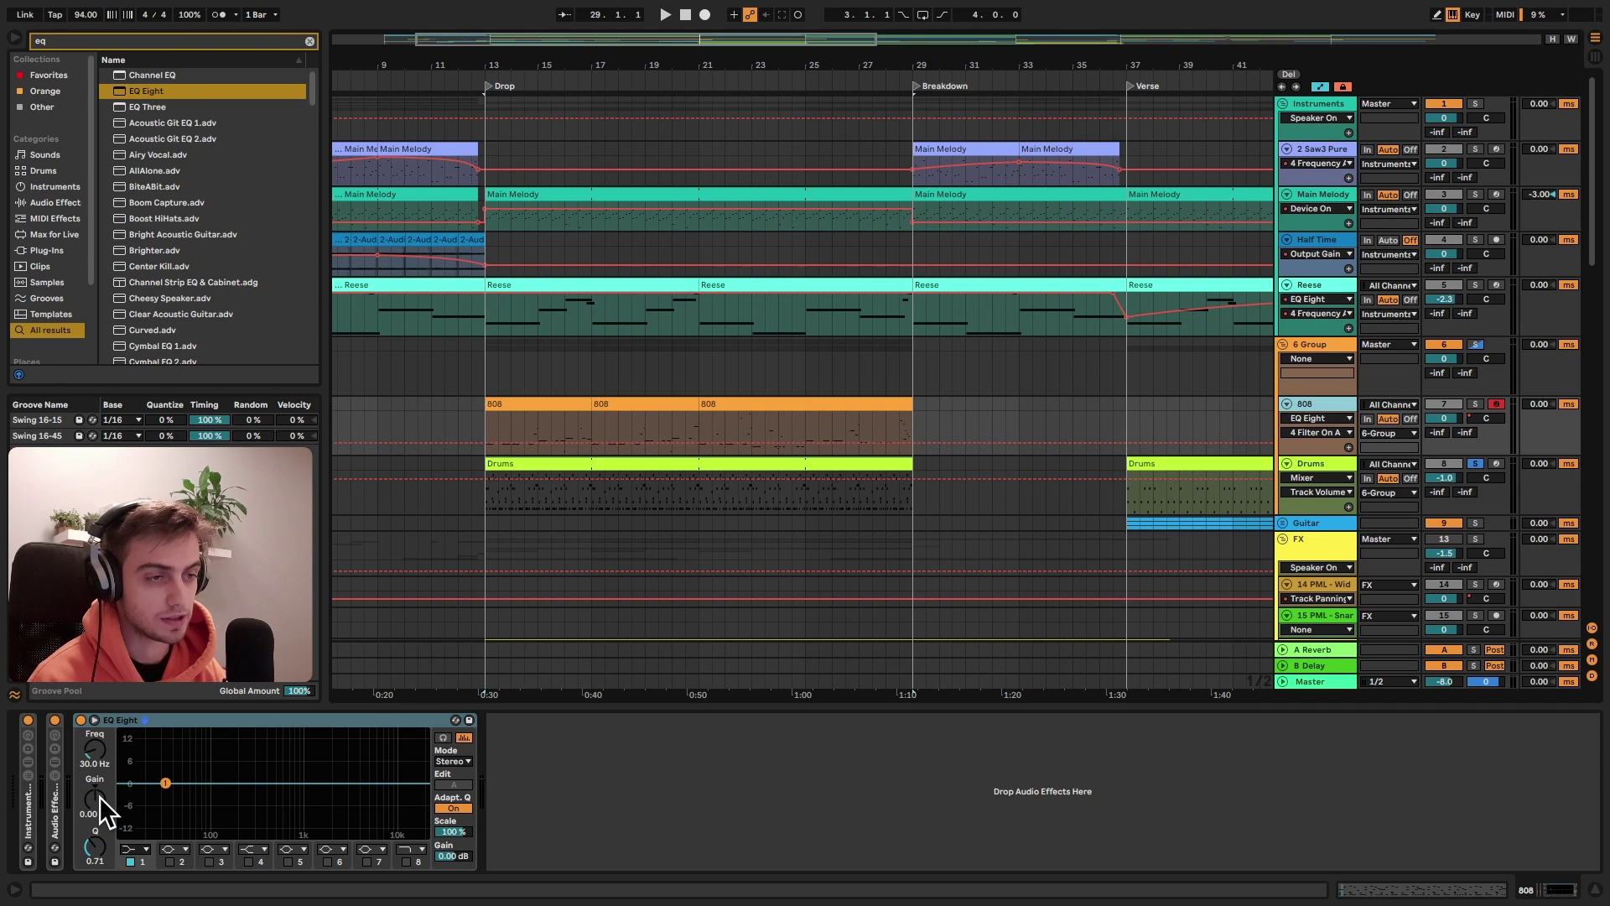
left_click_drag(94, 845, 94, 889)
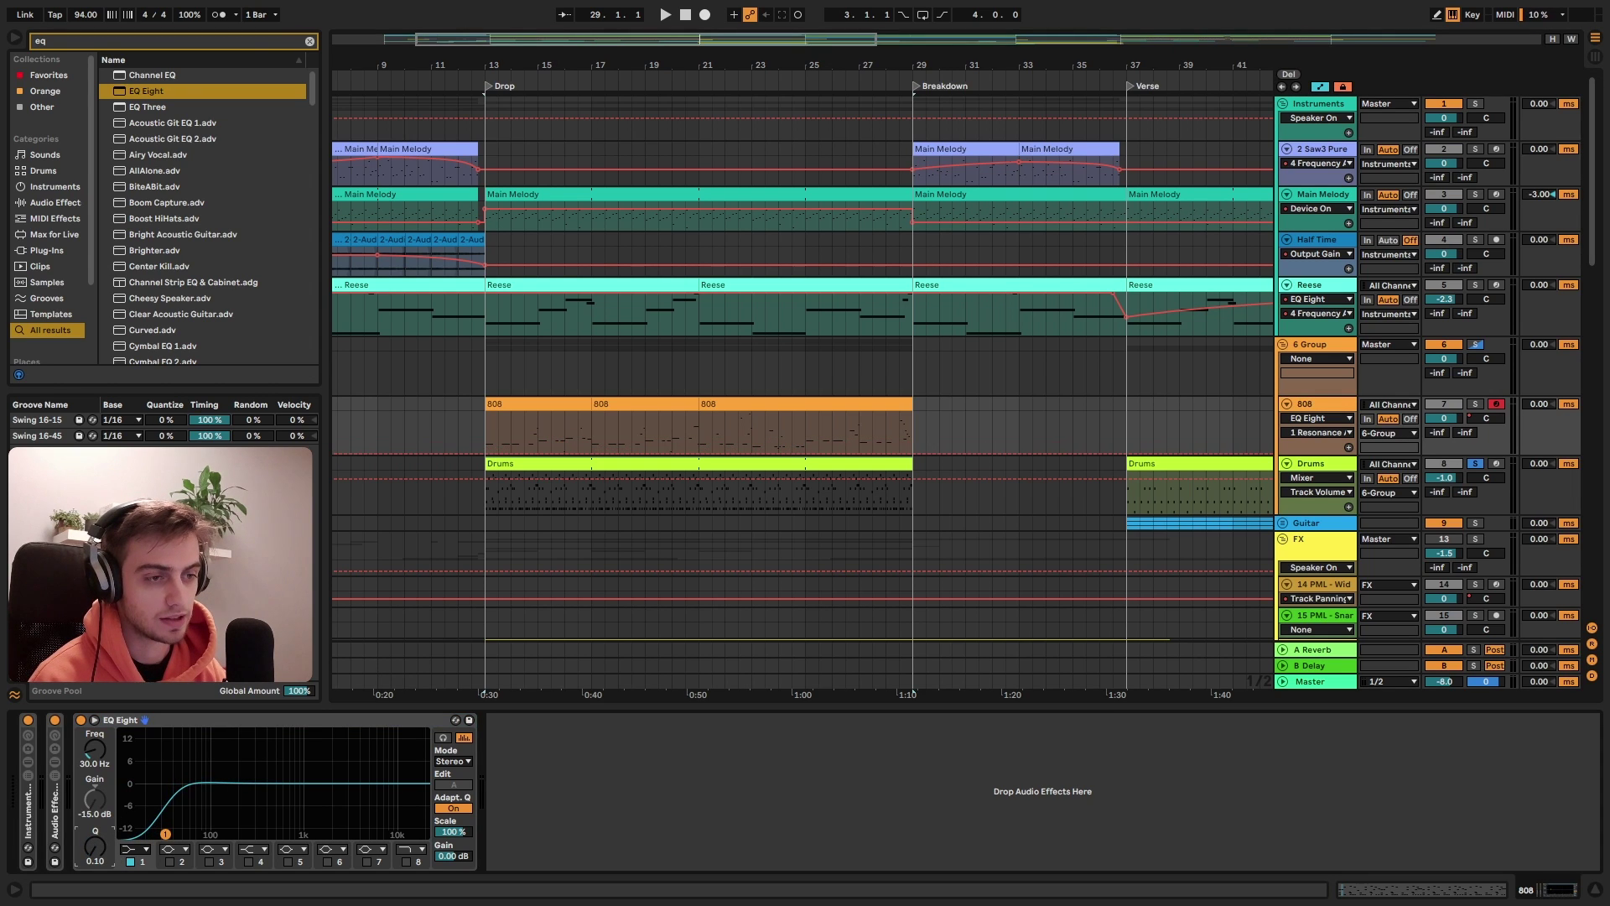
Play the 808 clip from bar 13 to hear the EQ change, then stop
left_click(510, 404)
key("space")
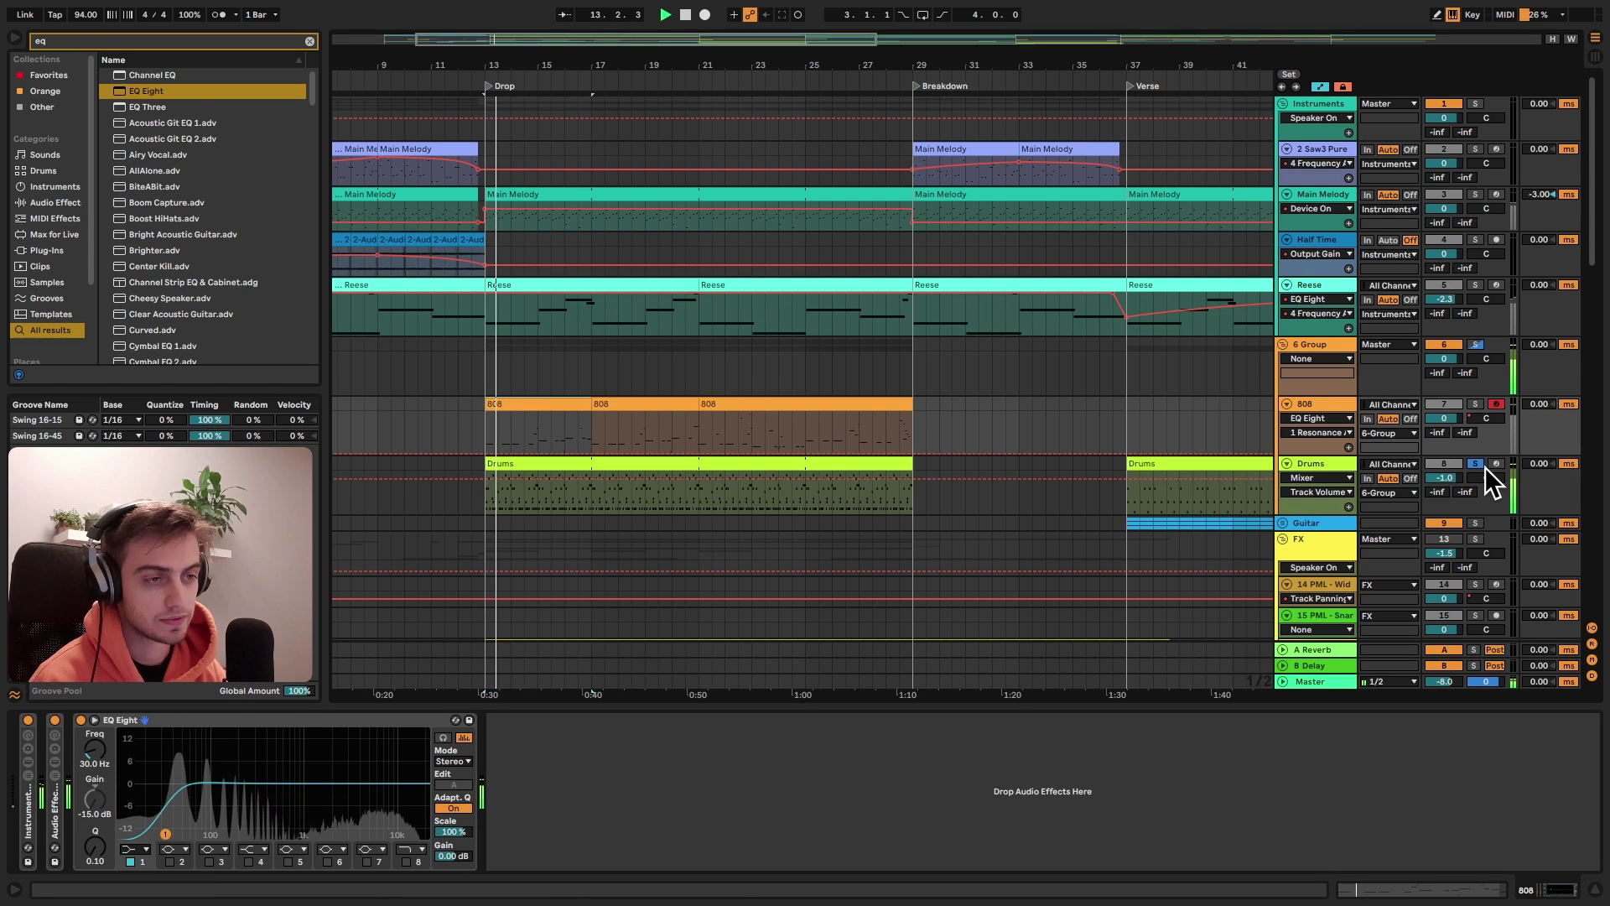
key("space")
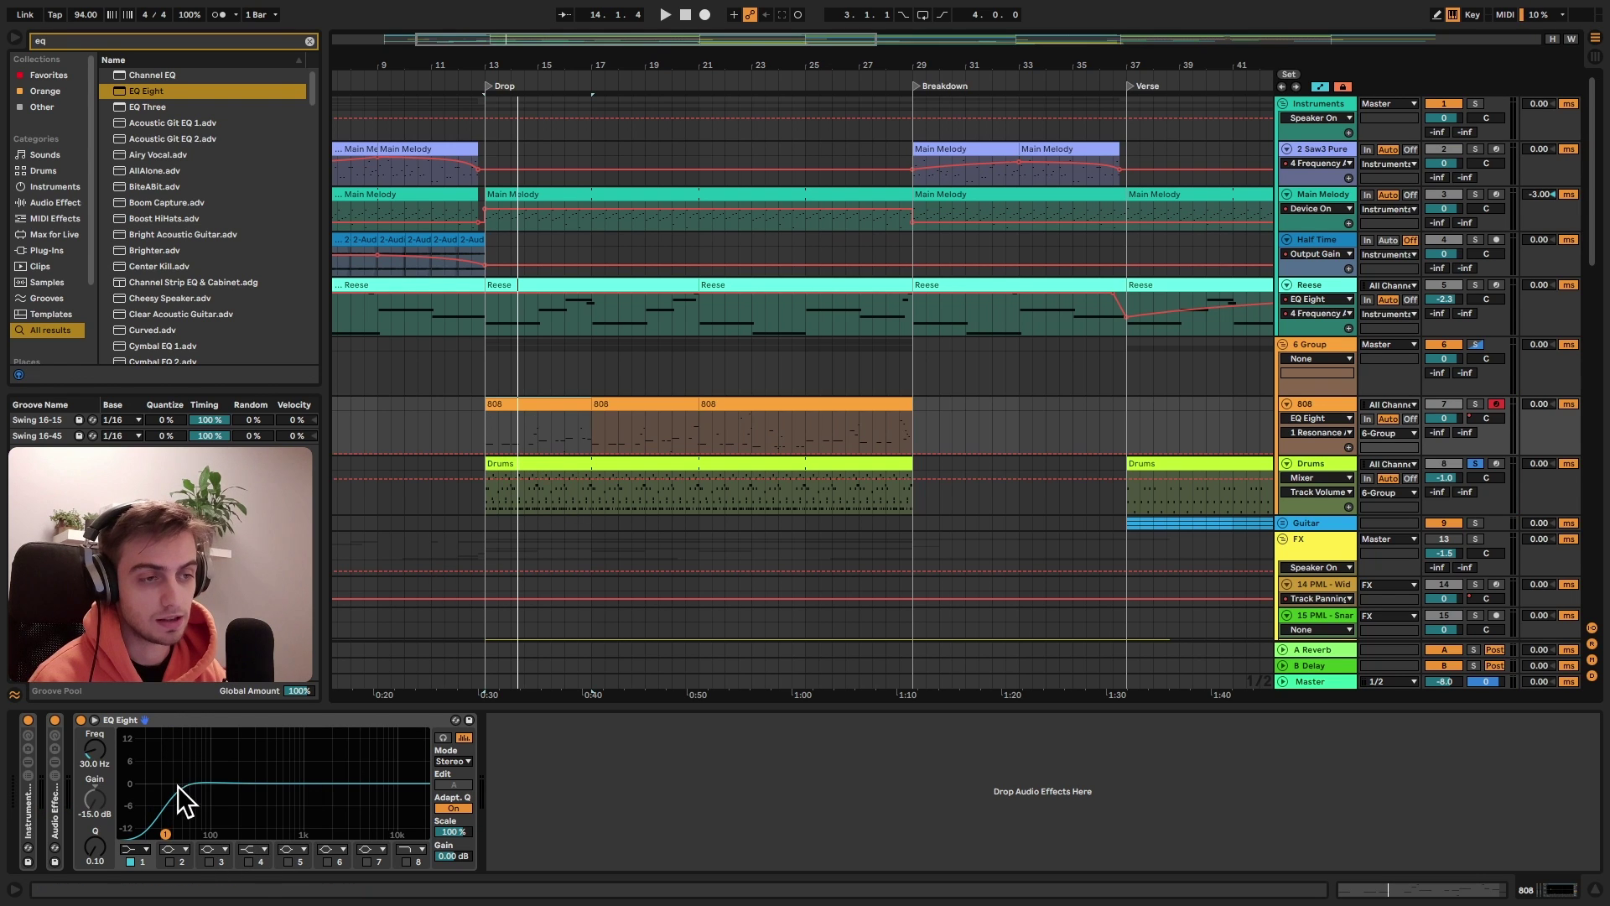
left_click(464, 567)
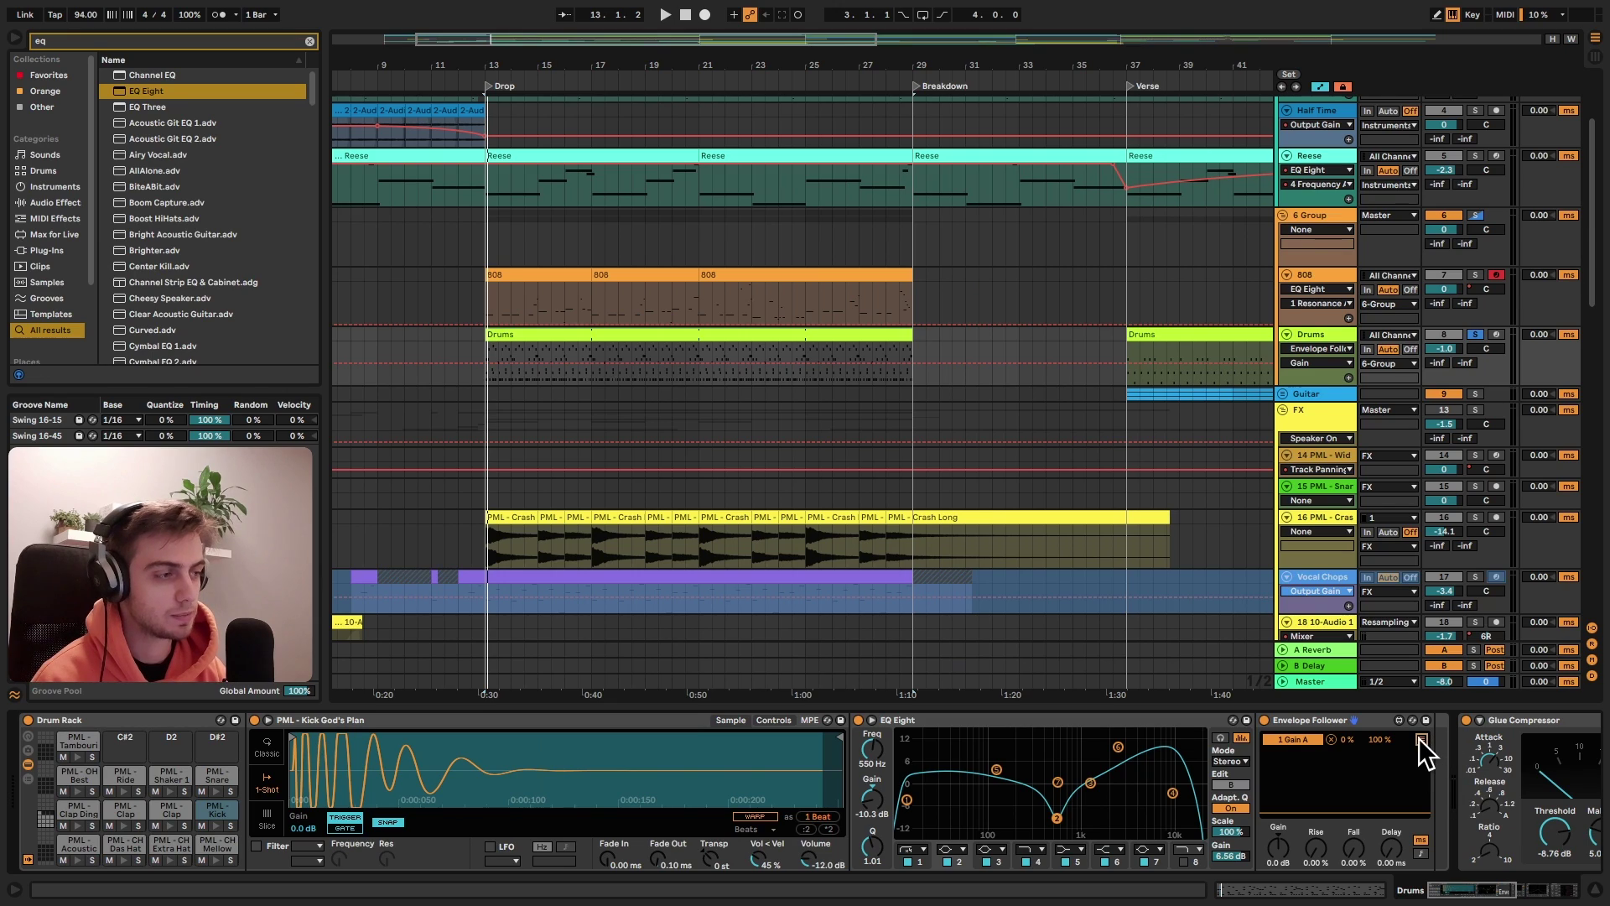
Expand the Envelope Follower's mapping list and compare it with the 808's EQ Eight
left_click(1422, 739)
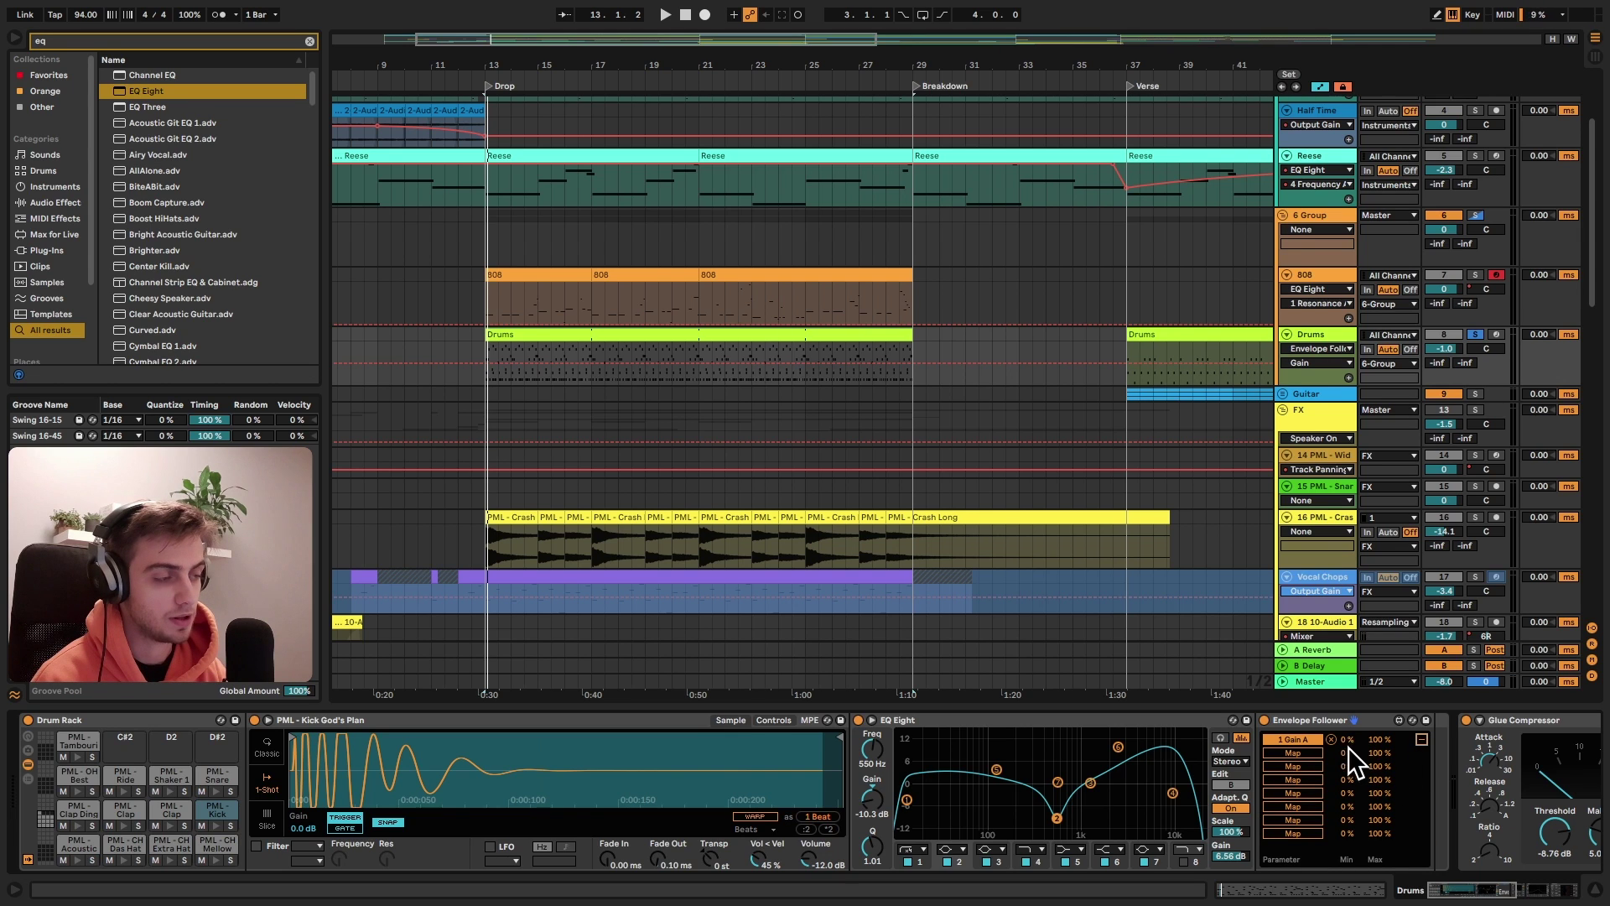
left_click(1313, 277)
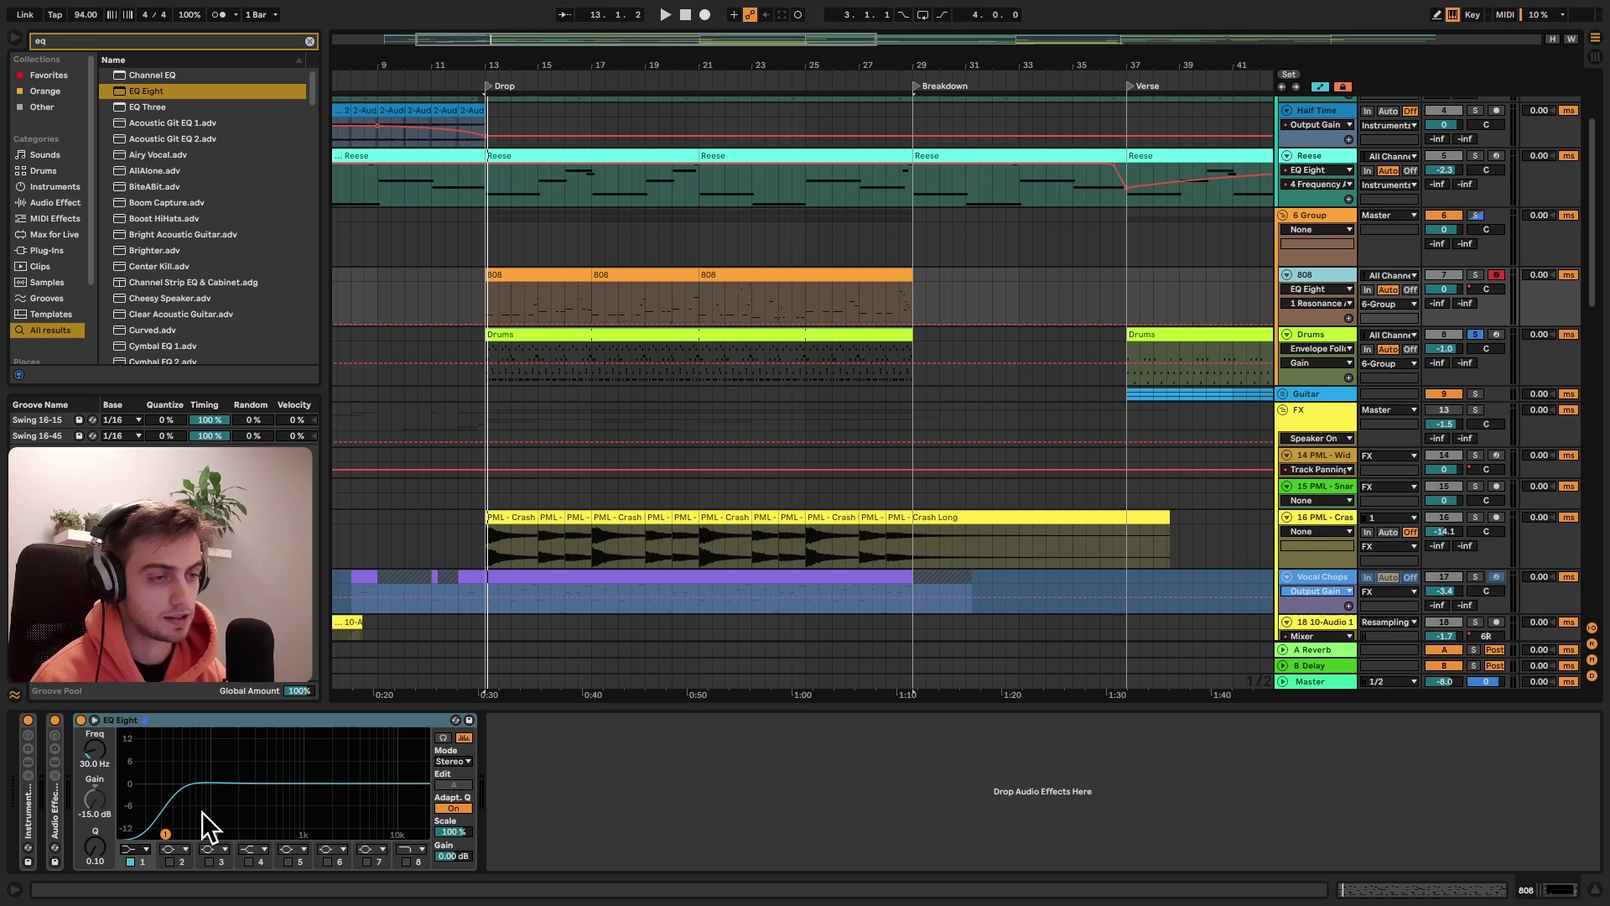
left_click(1321, 340)
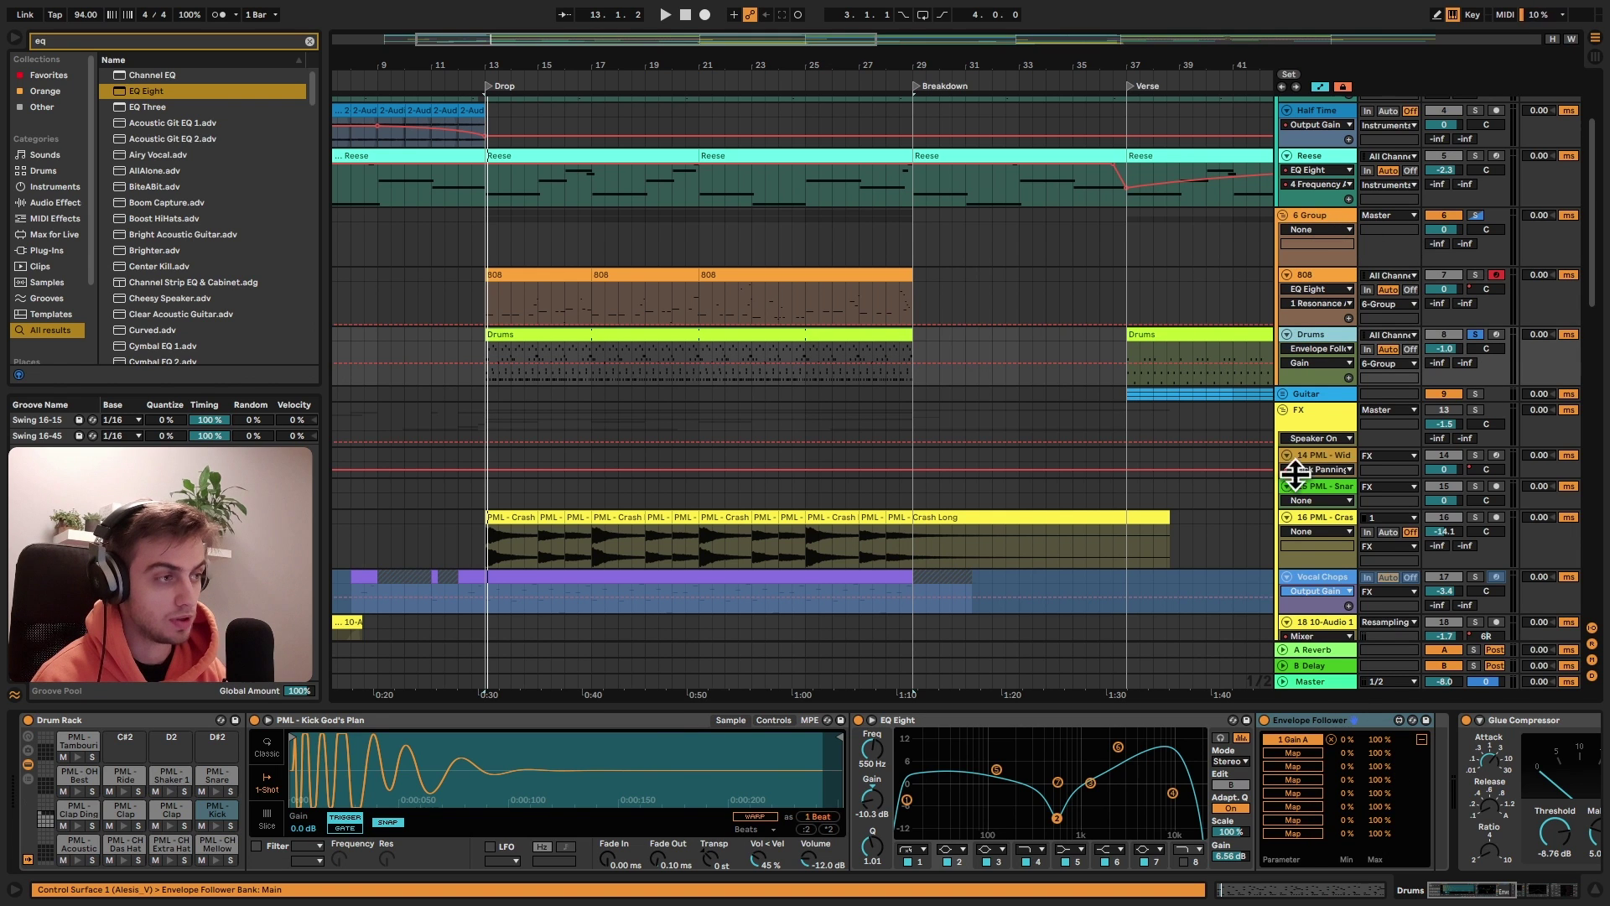
left_click(1316, 272)
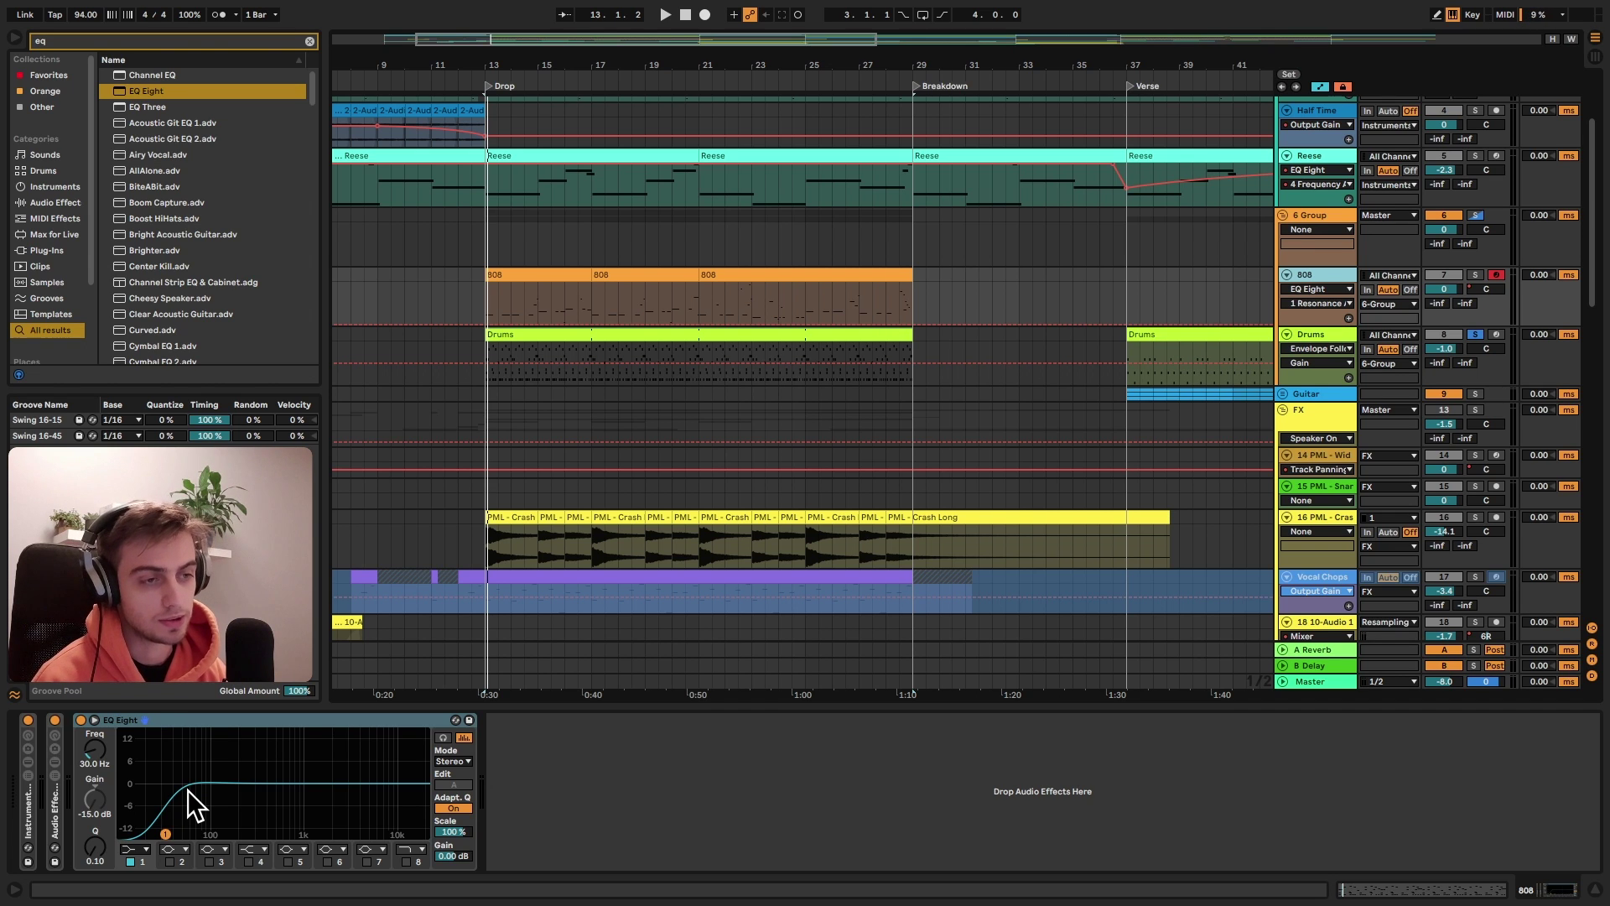
left_click(1335, 332)
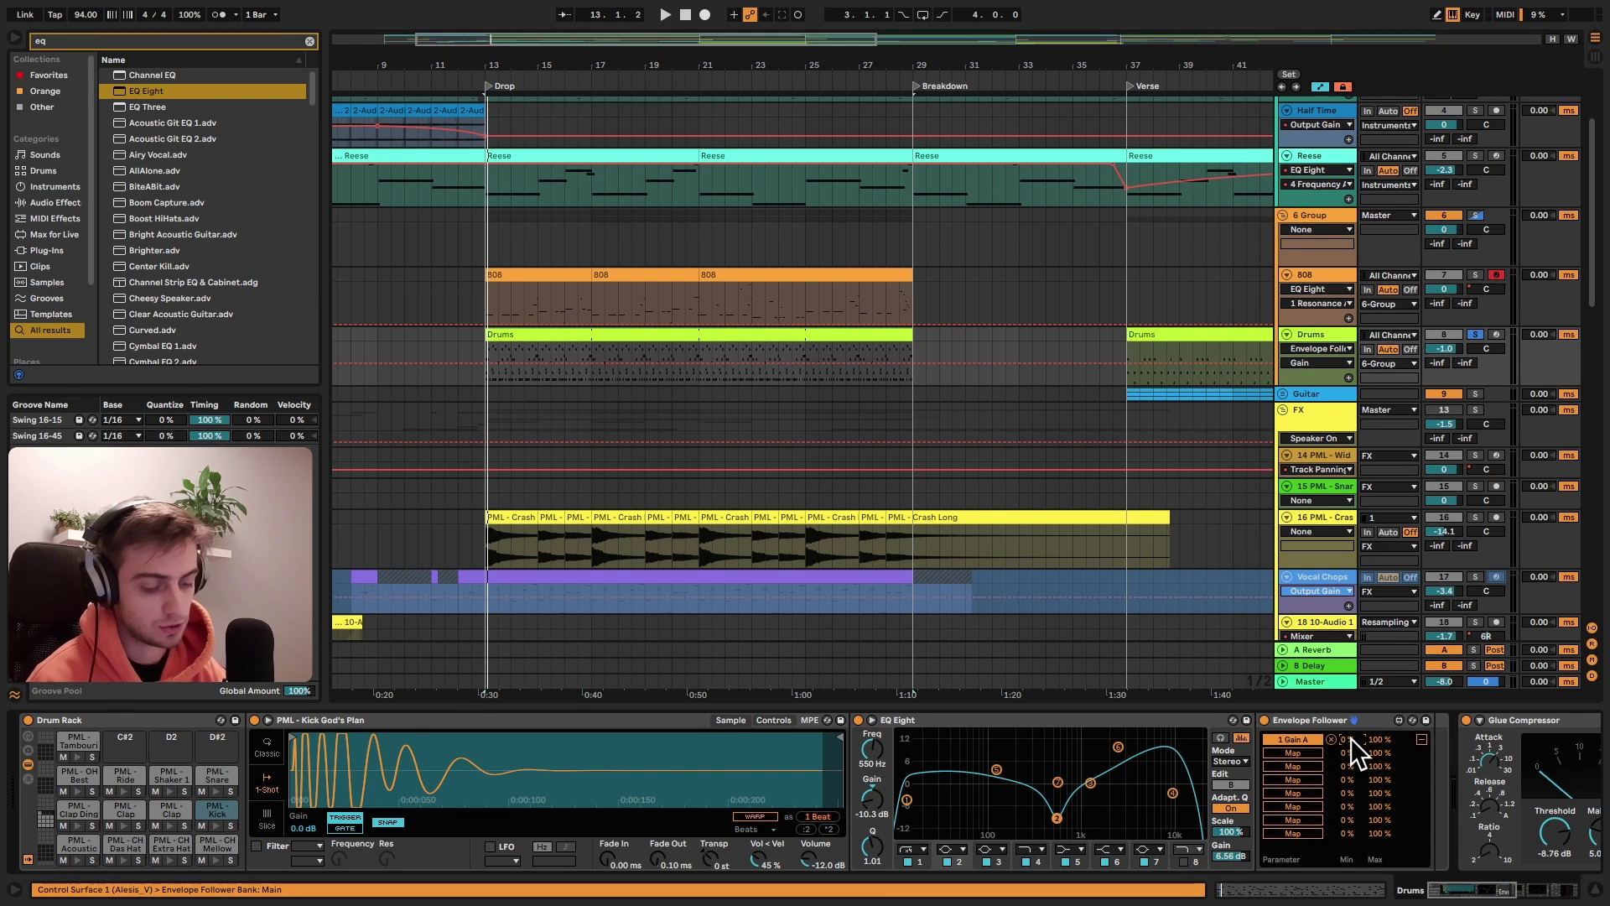
Raise the Gain A mapping minimum to 50 %, then return to the 808's EQ Eight
left_click_drag(1350, 737, 1350, 705)
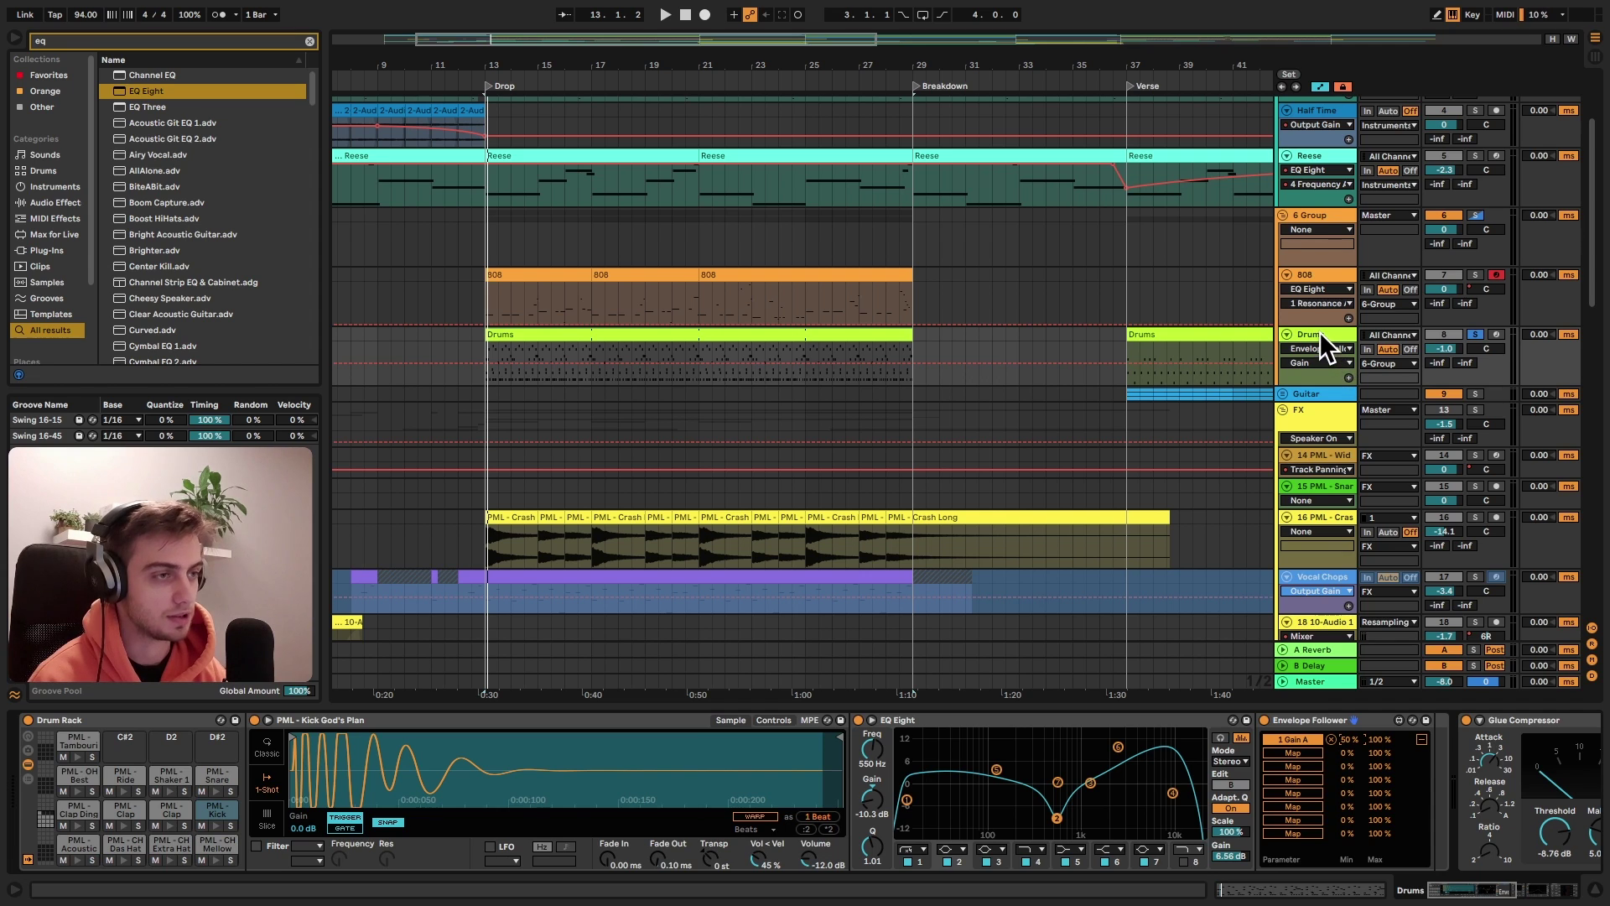
key("Up")
key("Down")
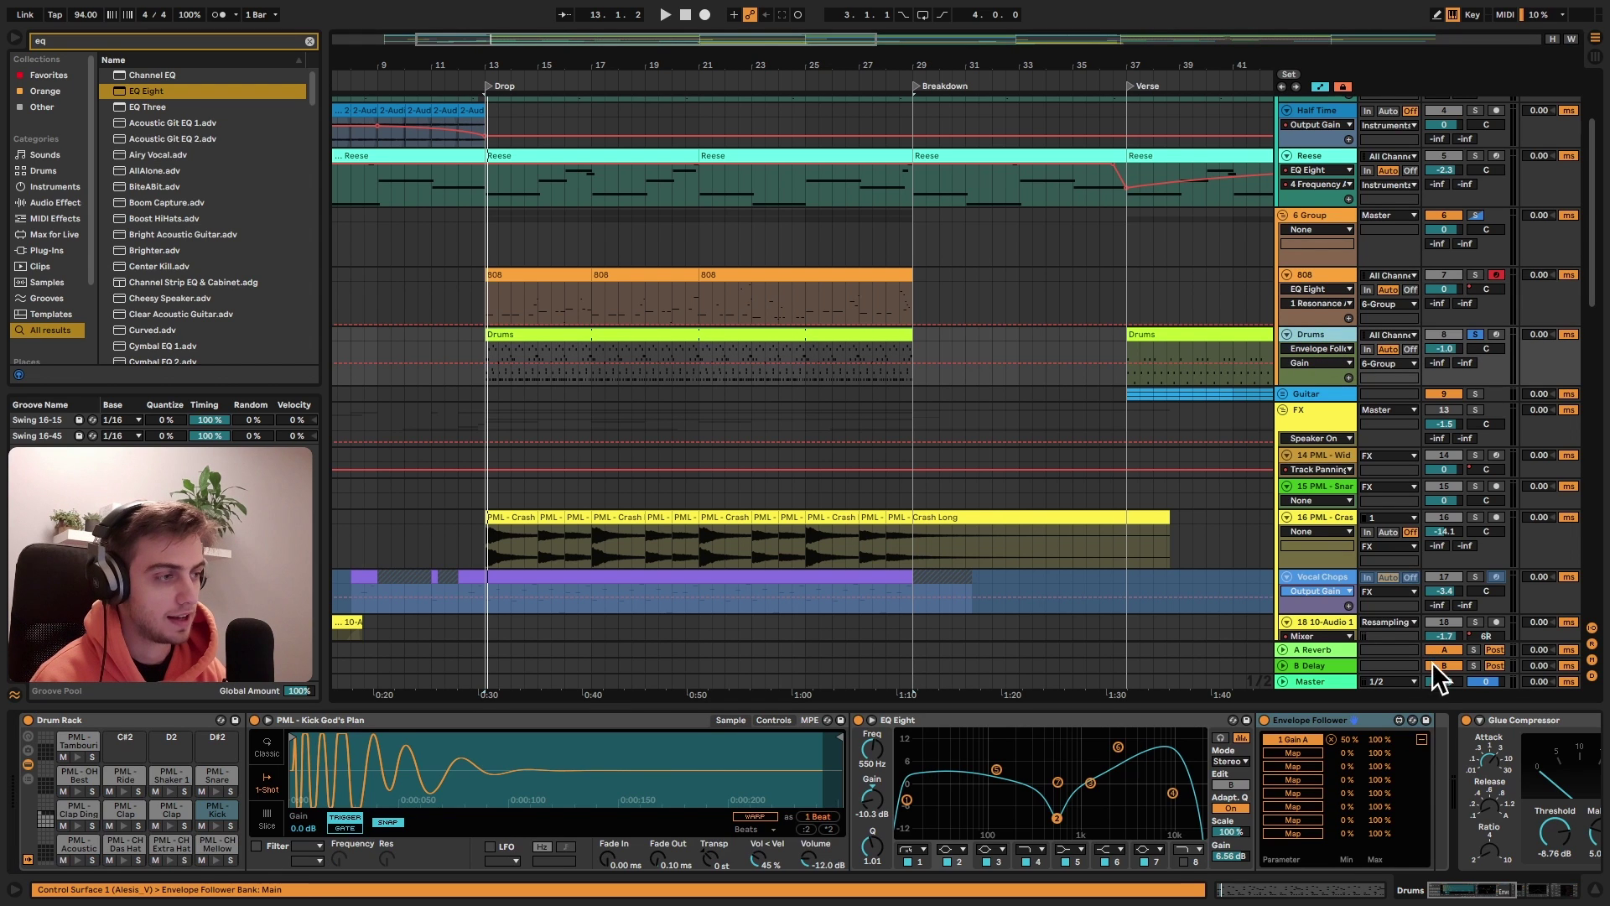
left_click(1384, 740)
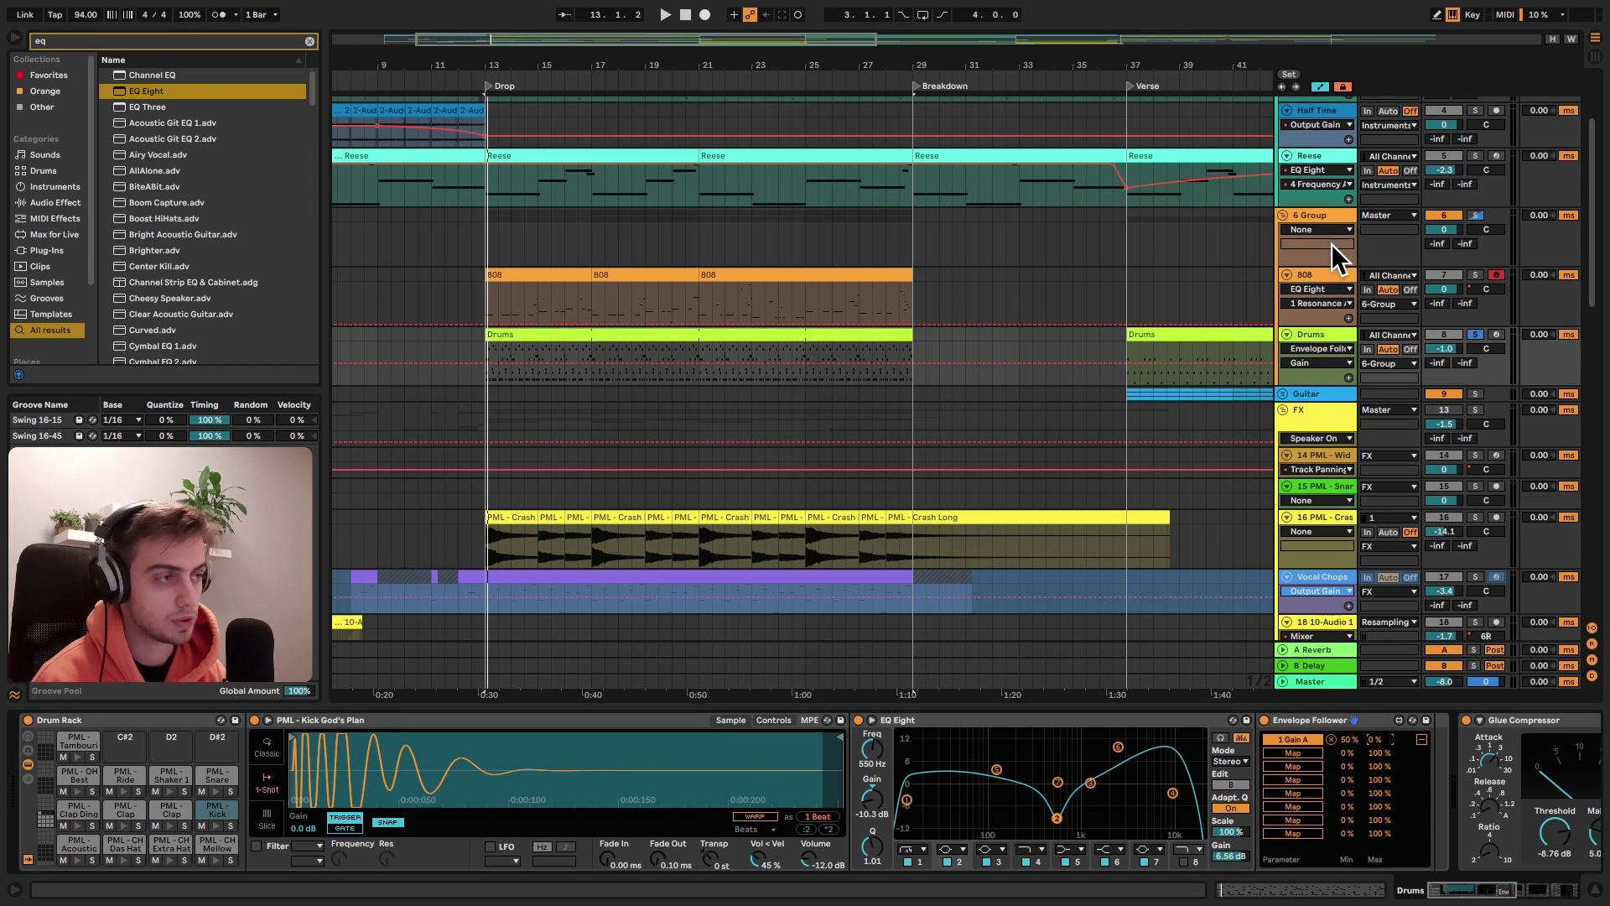
left_click(1326, 270)
Play the 808 clip from bar 13 and stop
left_click(592, 293)
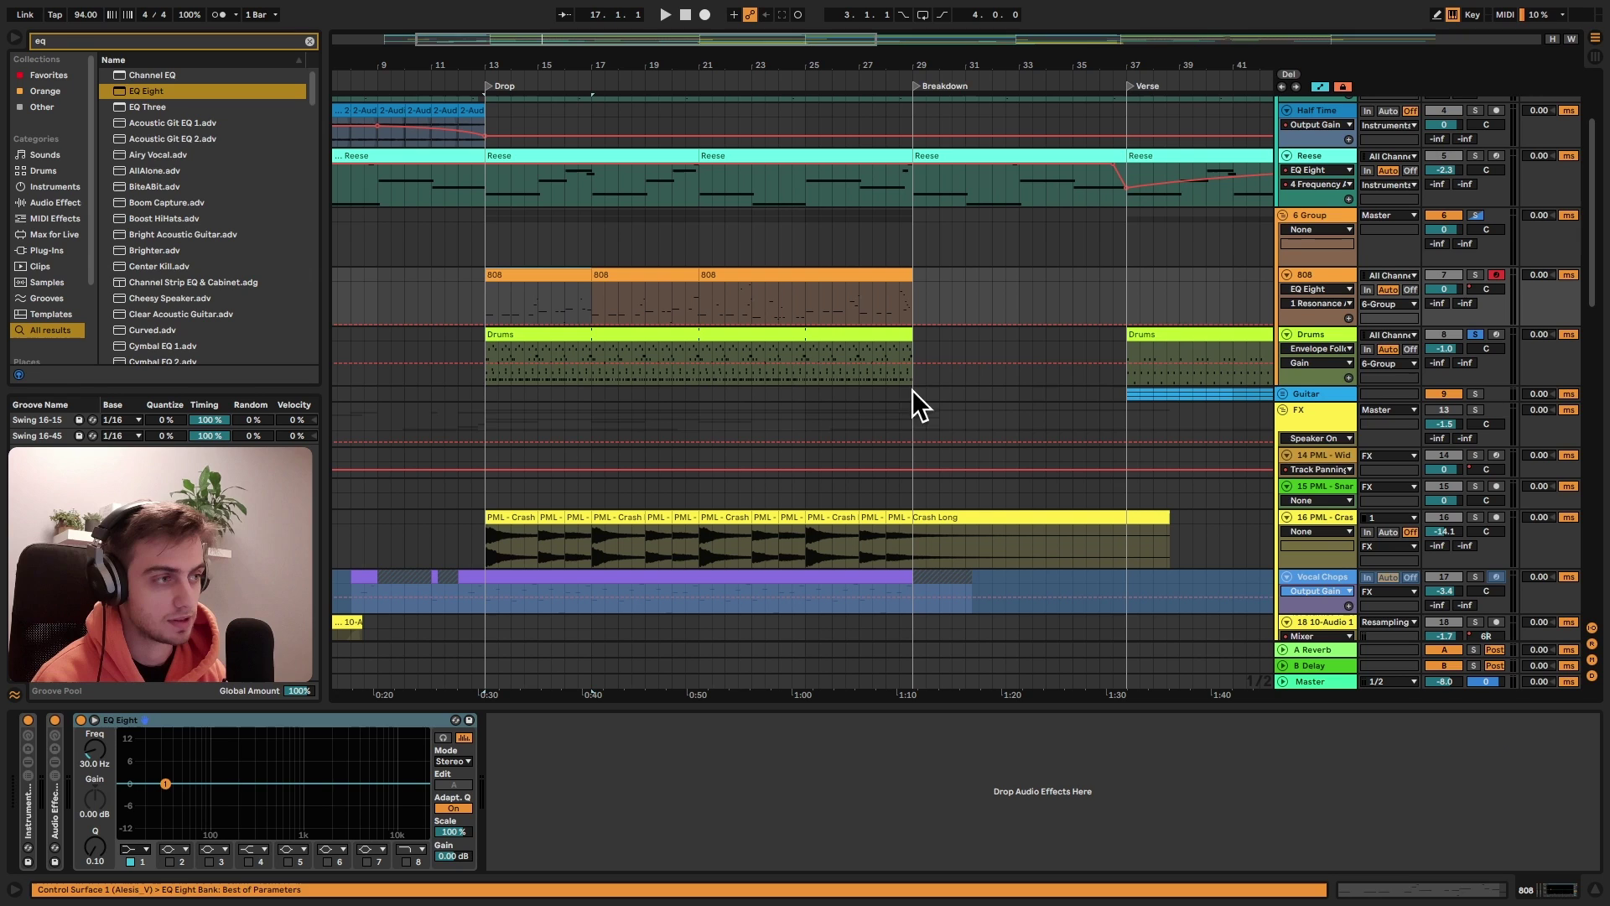
key("space")
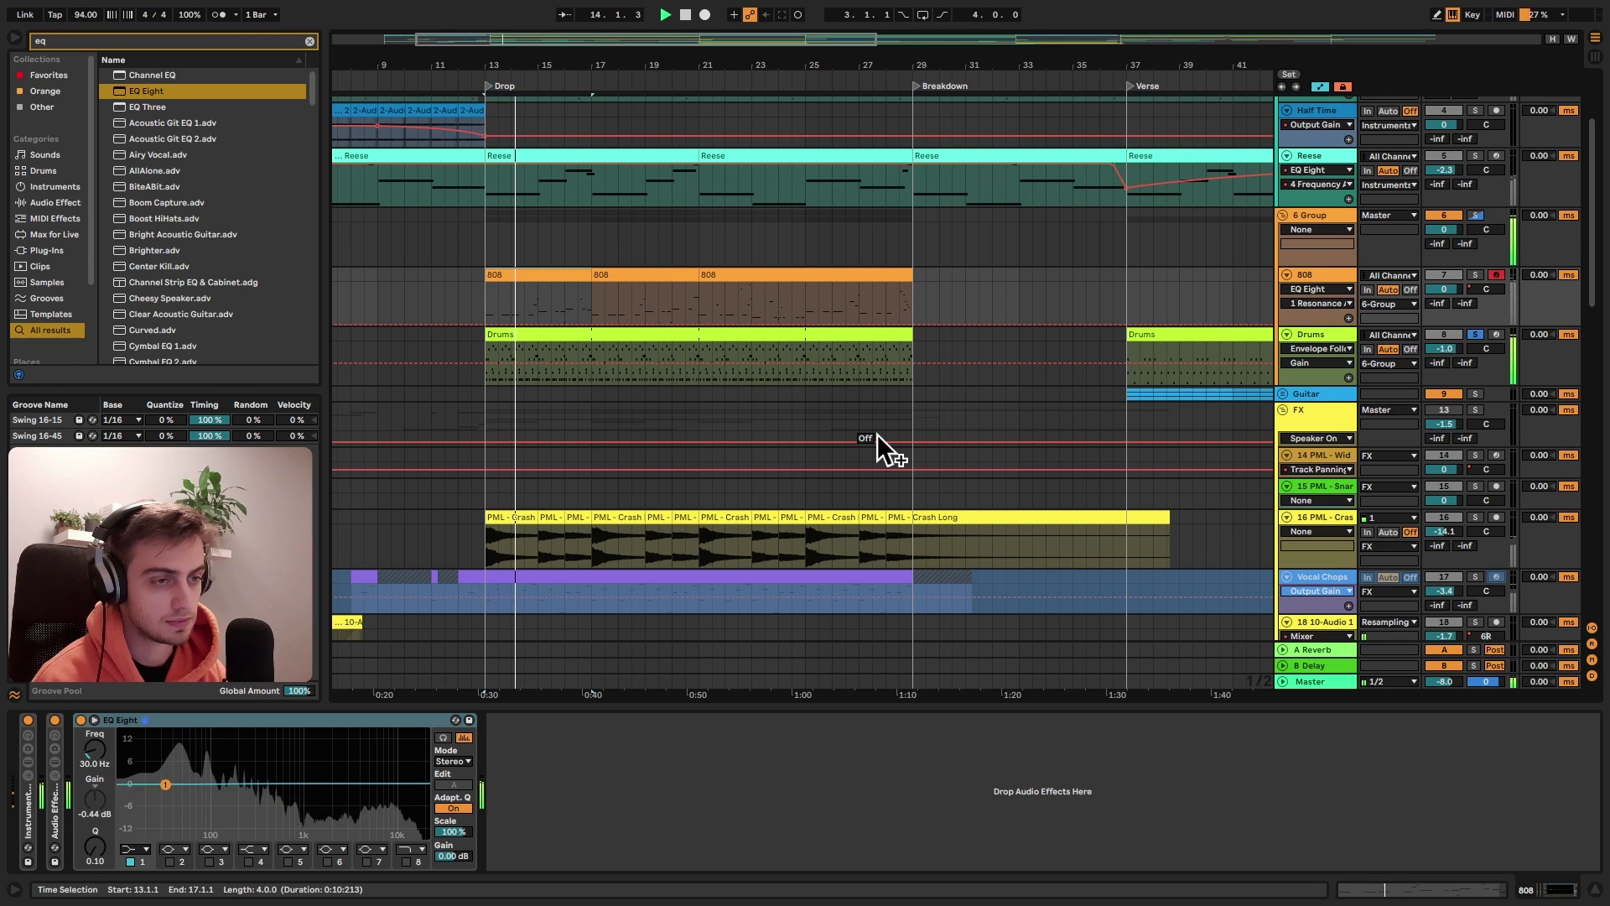
key("space")
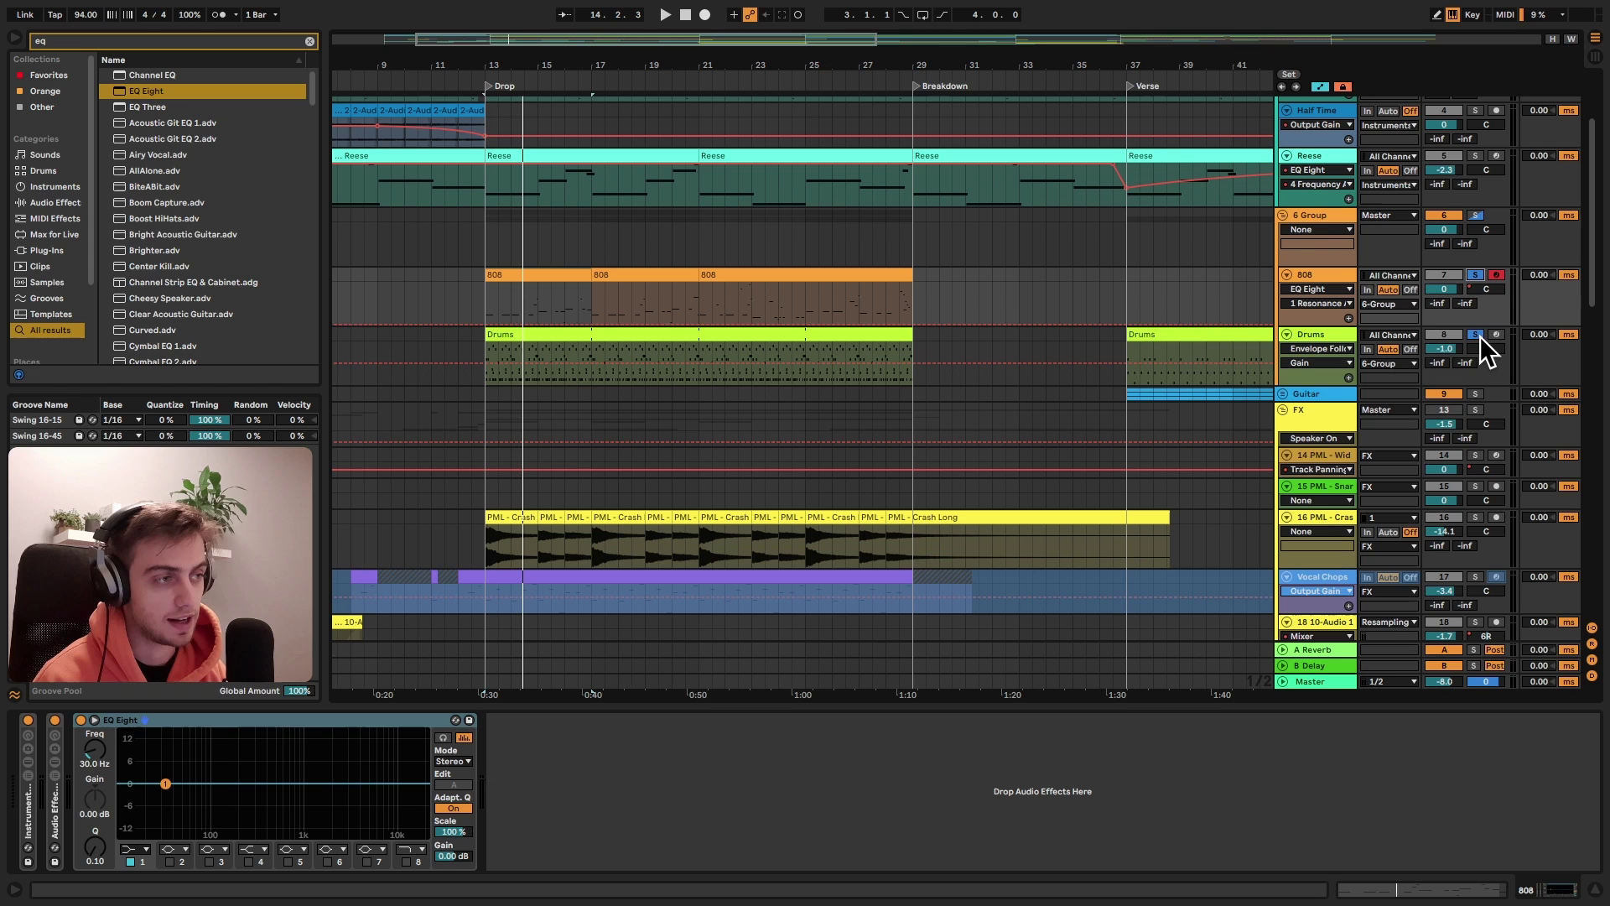
Unsolo the 808 and set EQ Eight's low-band frequency to 188 Hz during playback
left_click(502, 239)
key("space")
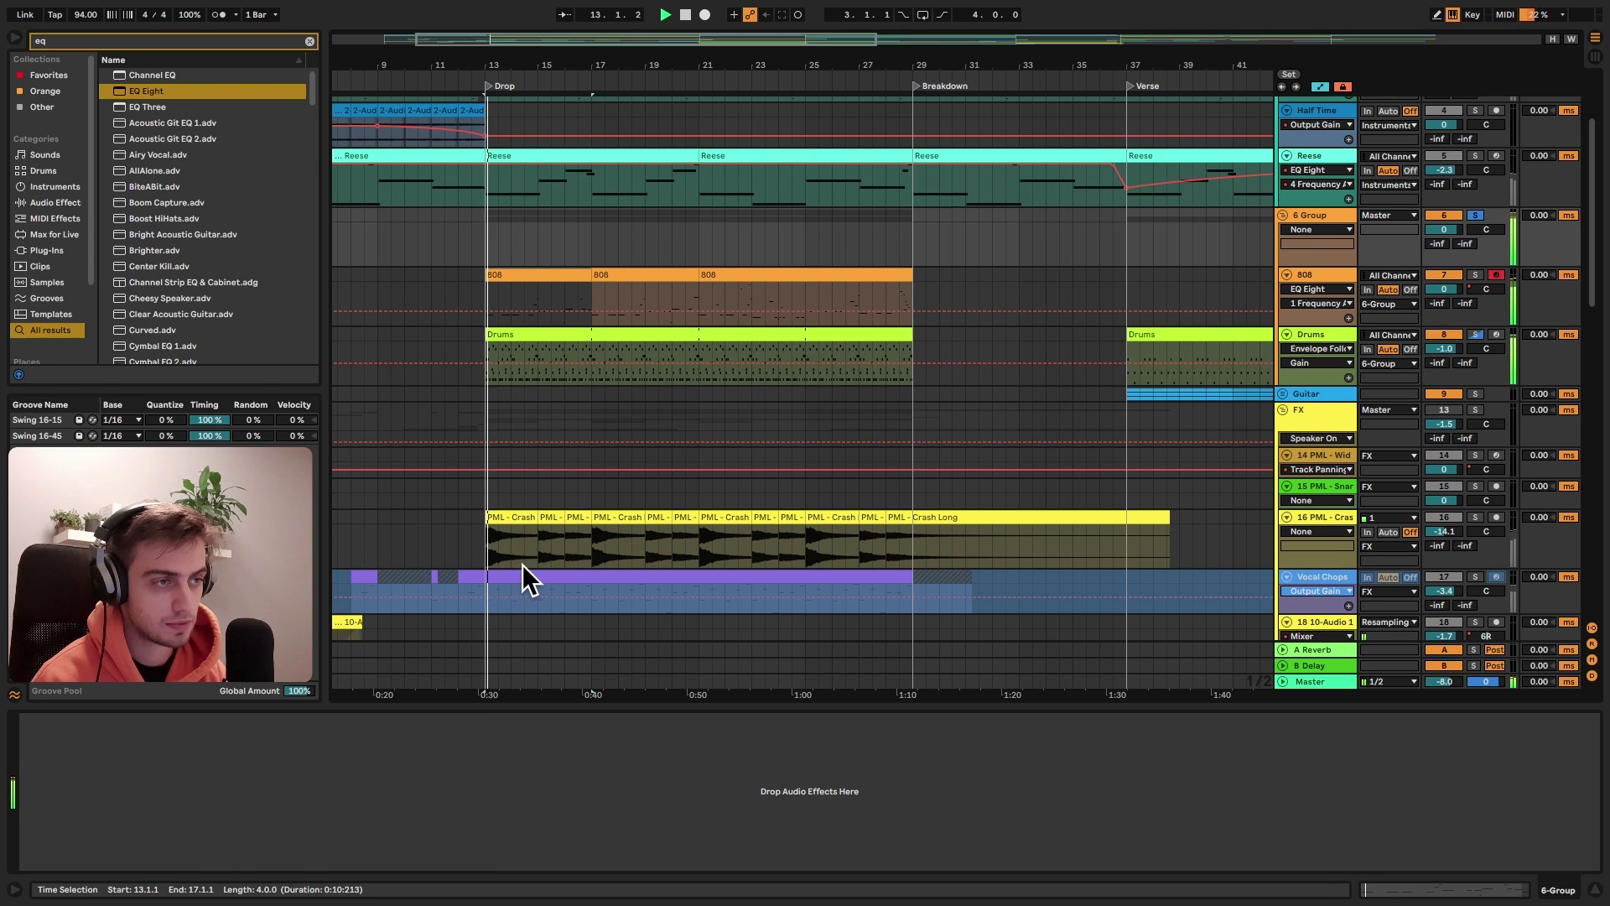
left_click(521, 273)
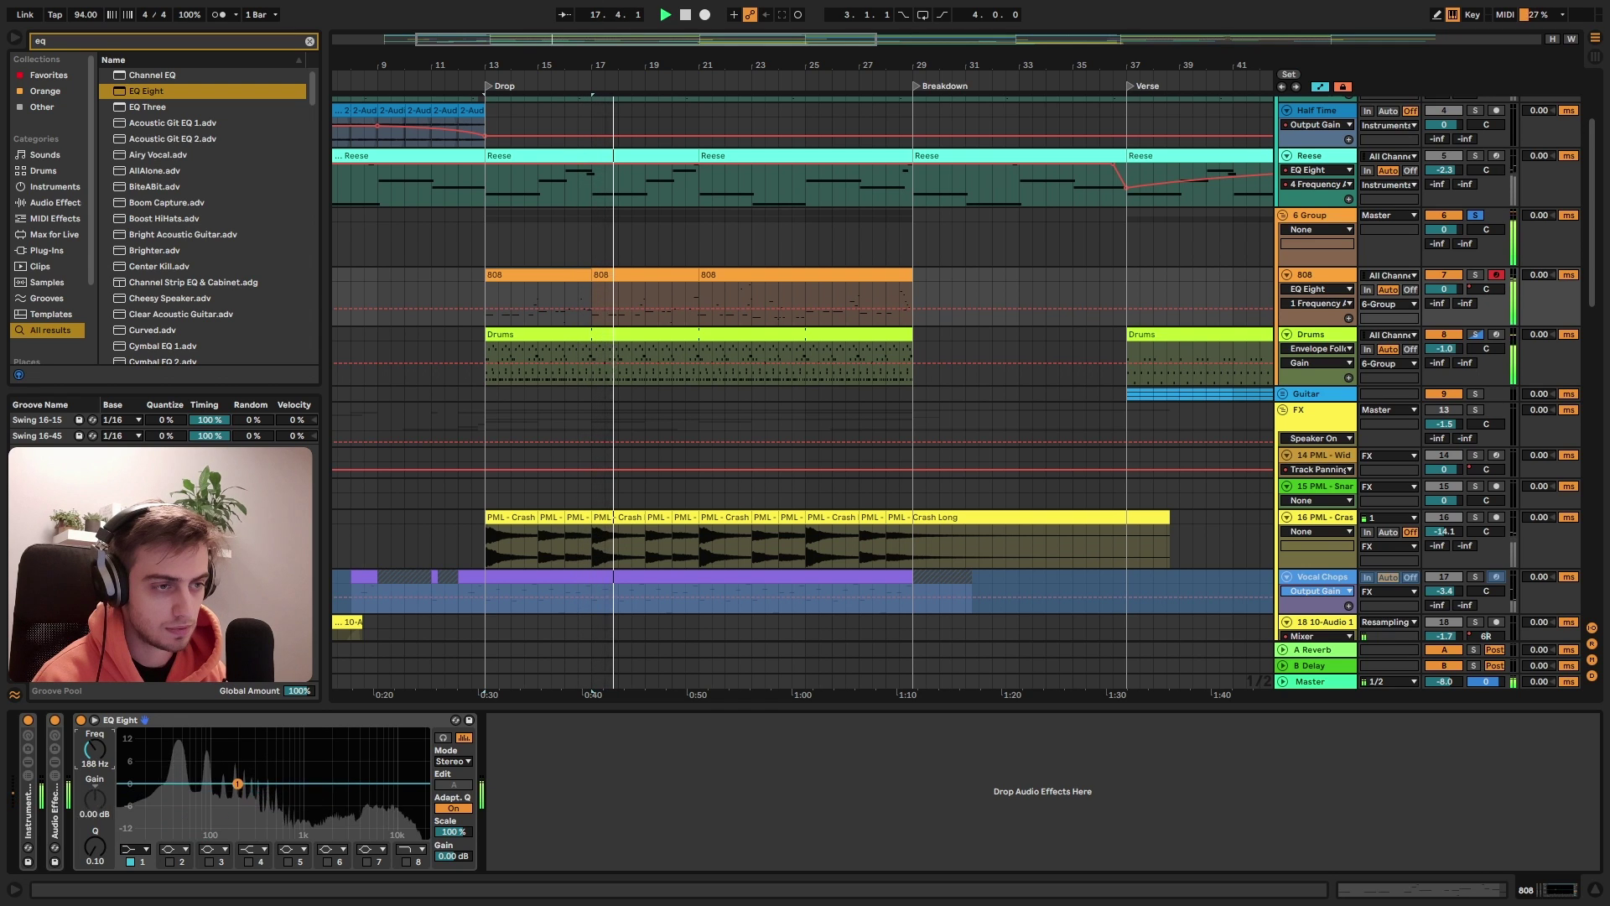
left_click(92, 759)
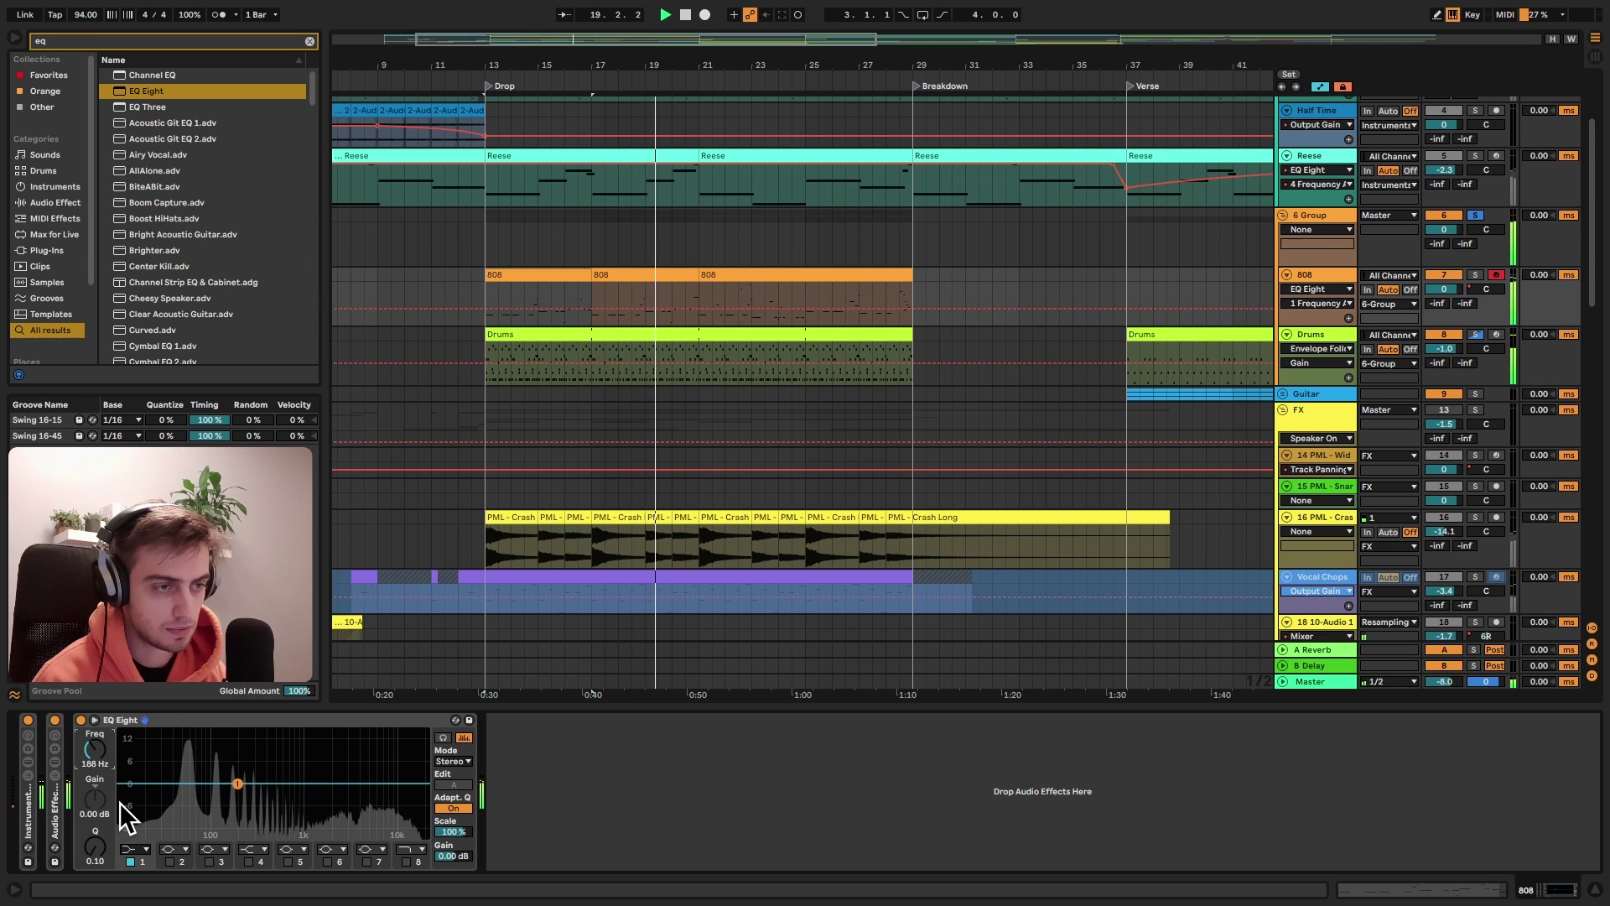
key("Delete")
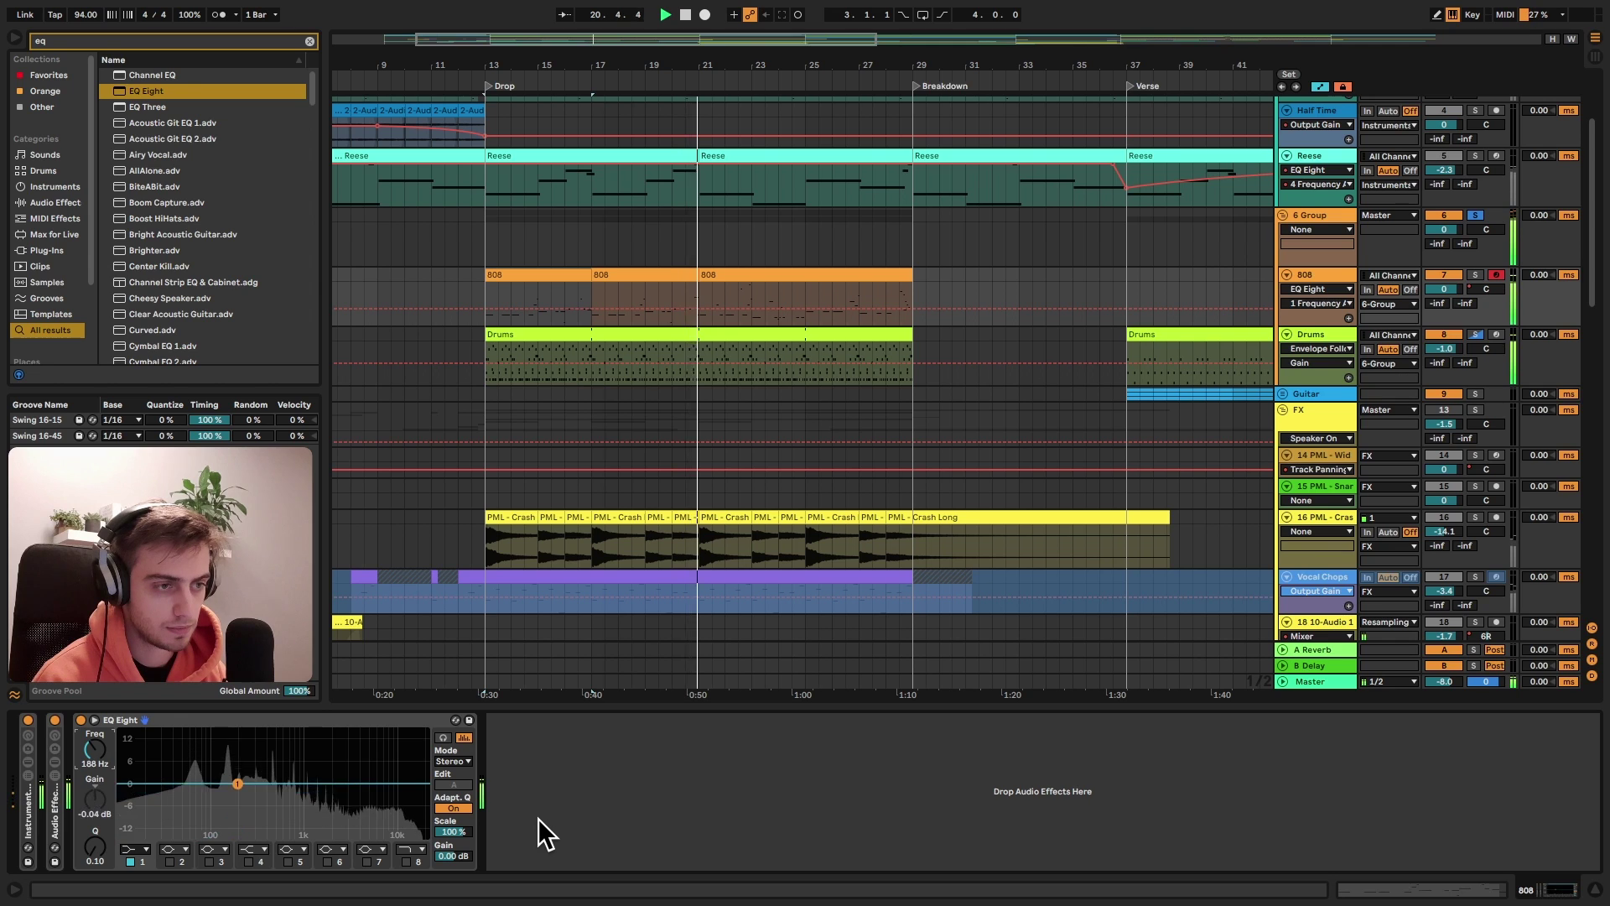
key("space")
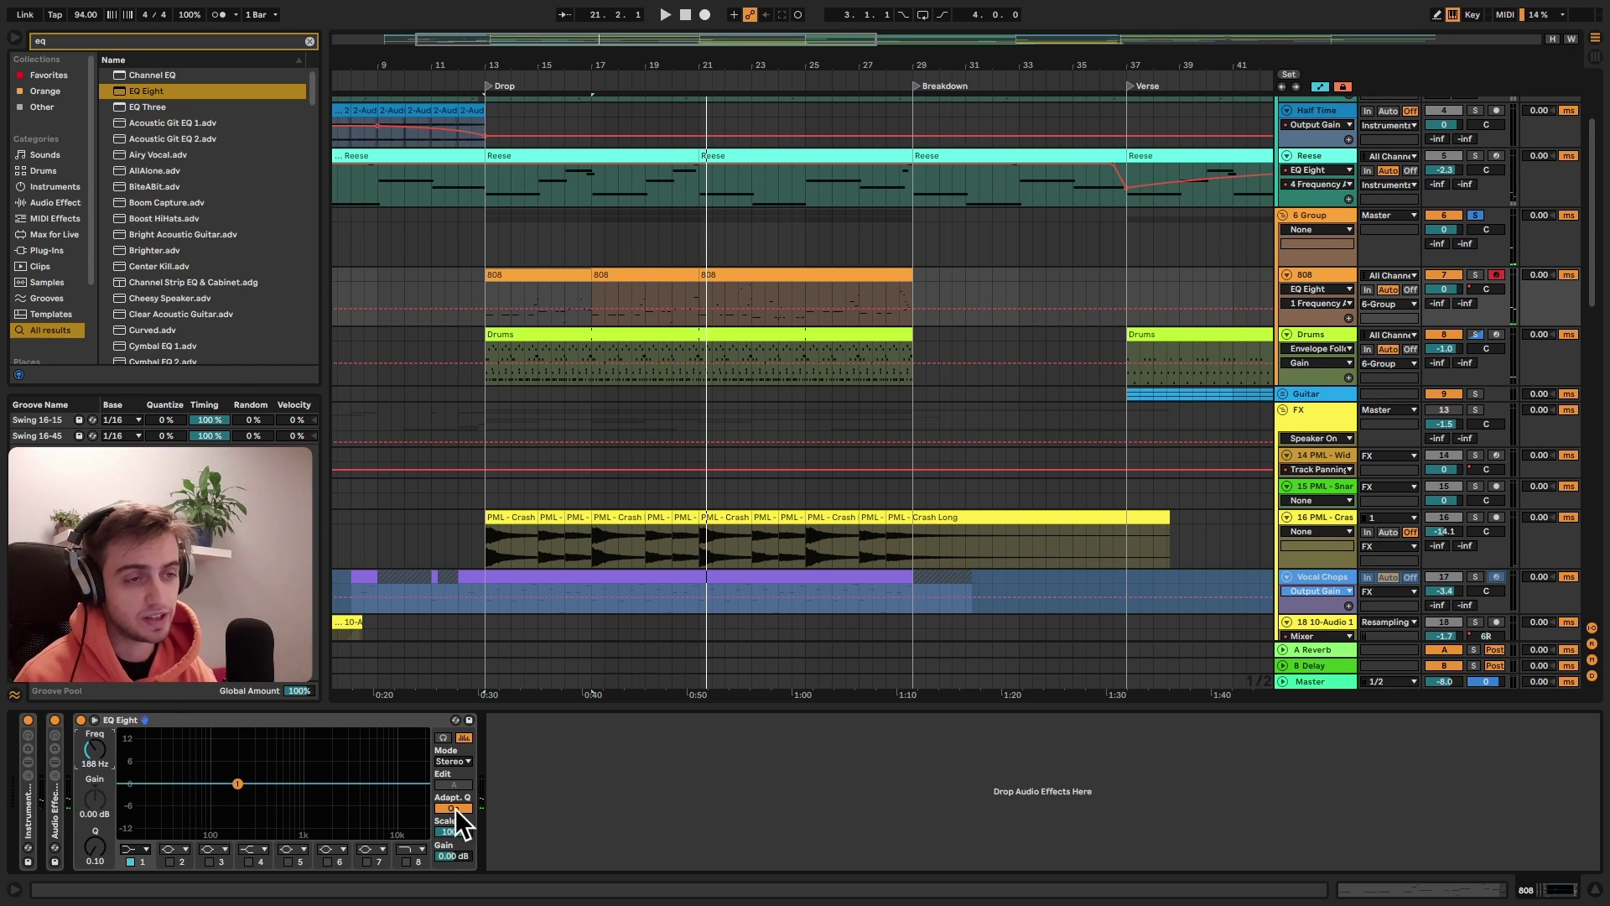